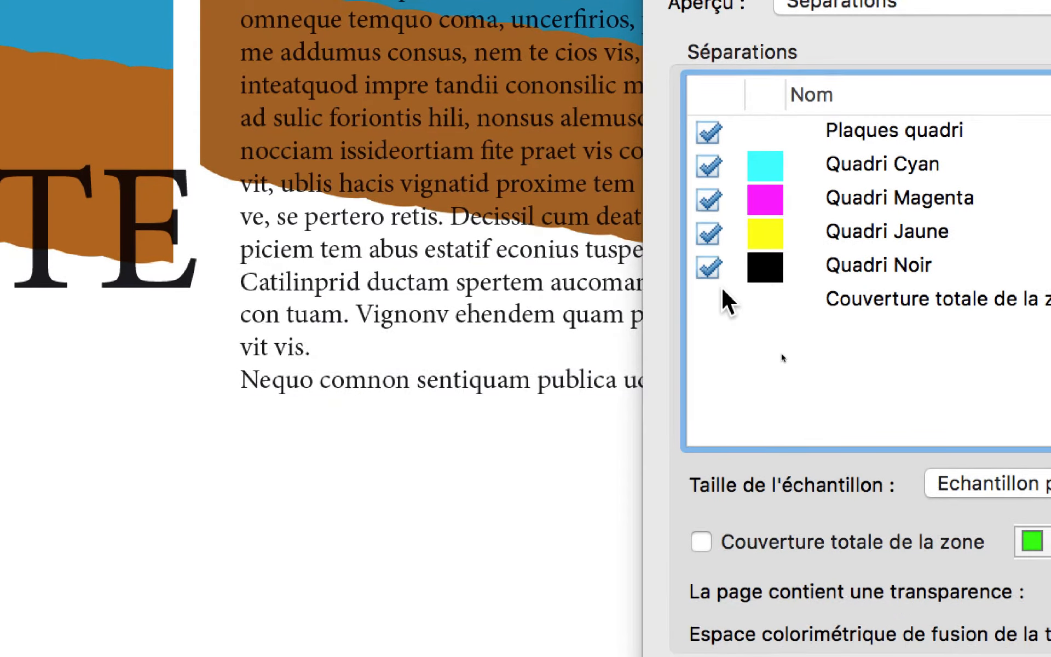
# - Hide and show the Quadri Noir plate in the separations preview to inspect the black text, and move the preview window aside
pyautogui.click(709, 268)
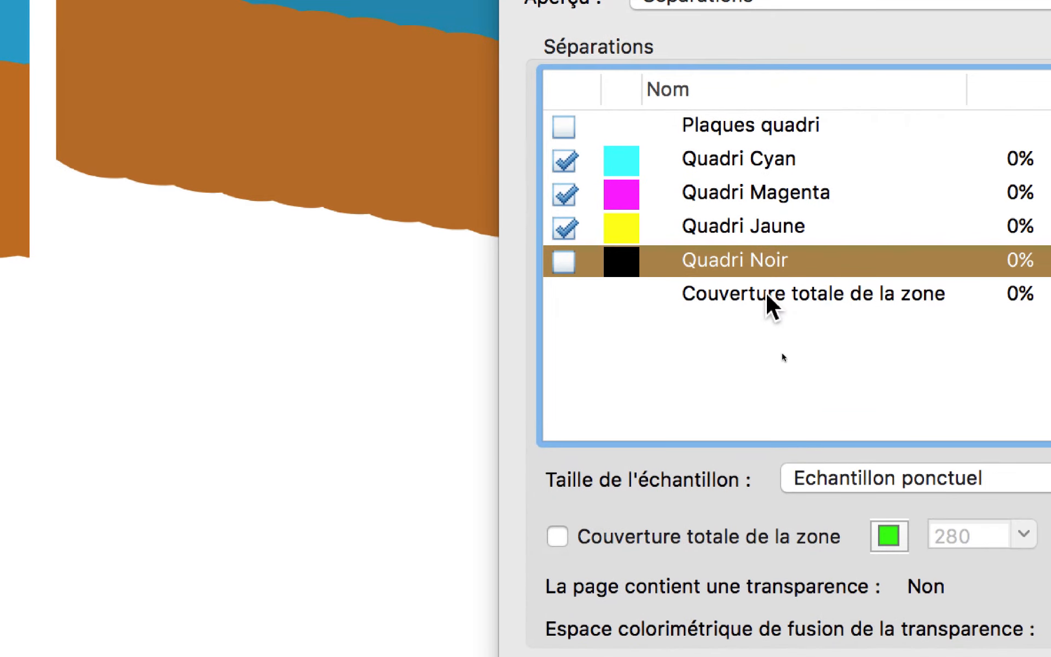
pyautogui.click(565, 263)
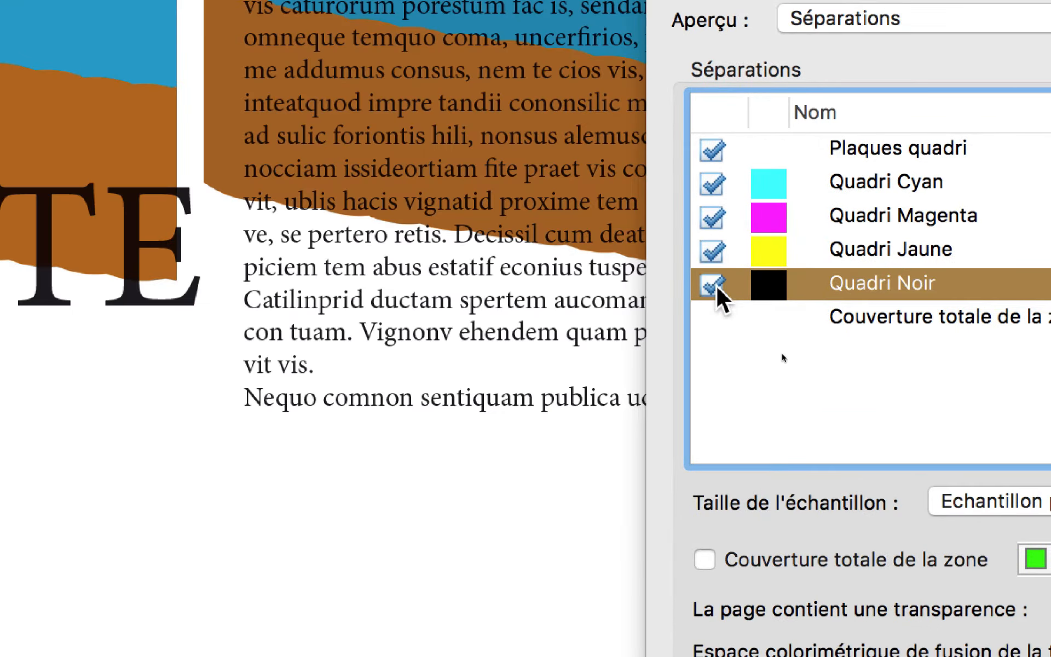
pyautogui.click(713, 284)
pyautogui.click(713, 285)
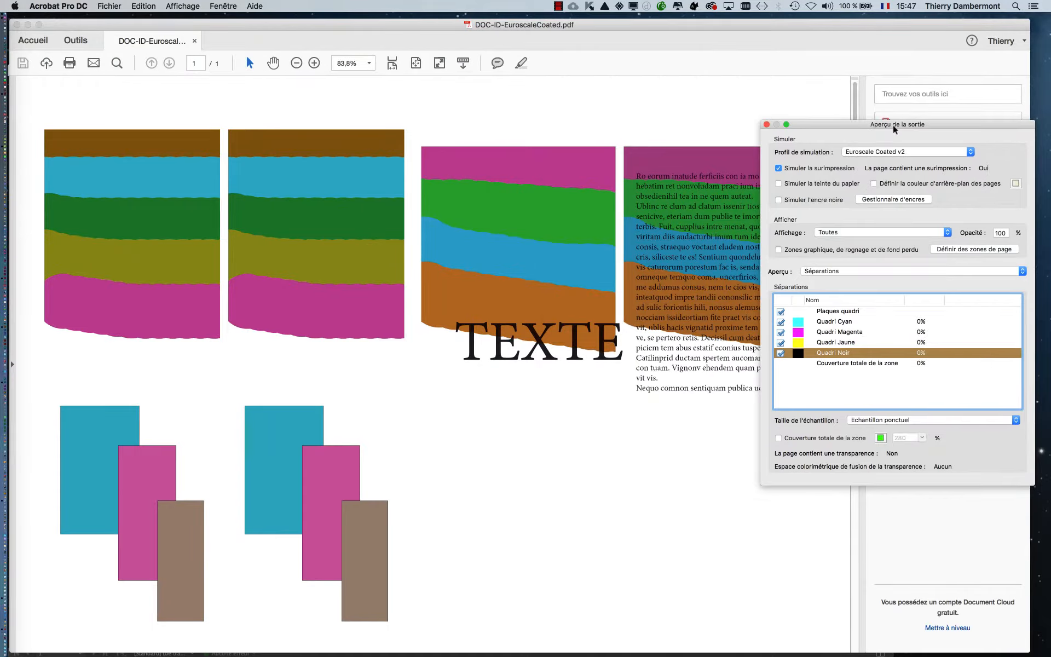
pyautogui.moveTo(892, 124); pyautogui.dragTo(197, 101)
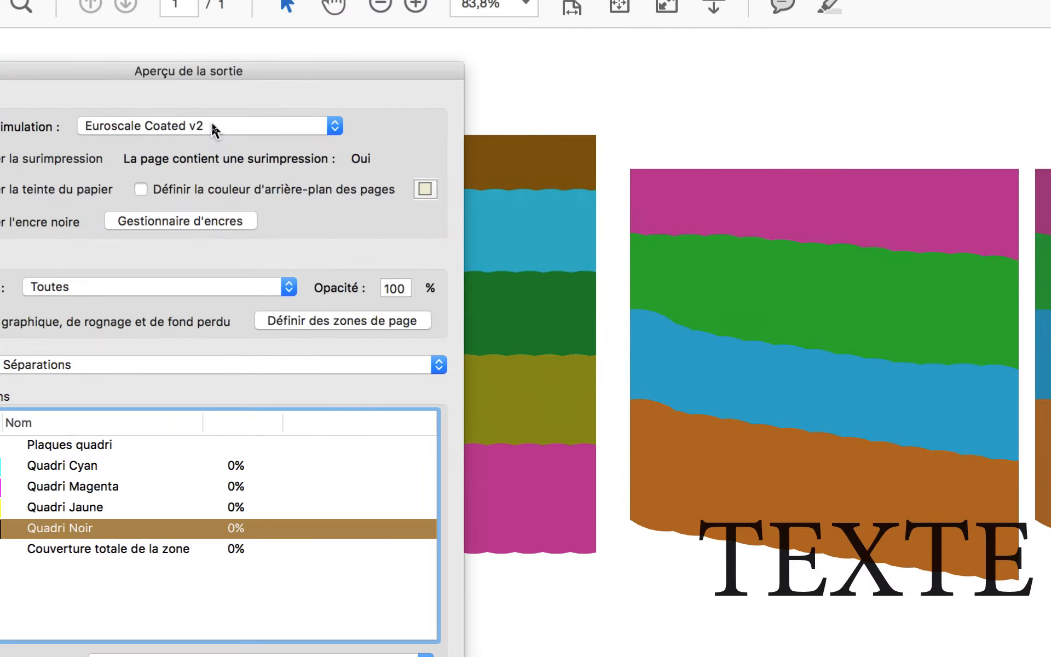
# - Compare the page colours under the Euroscale Uncoated v2 and Euroscale Coated v2 simulation profiles
pyautogui.click(180, 125)
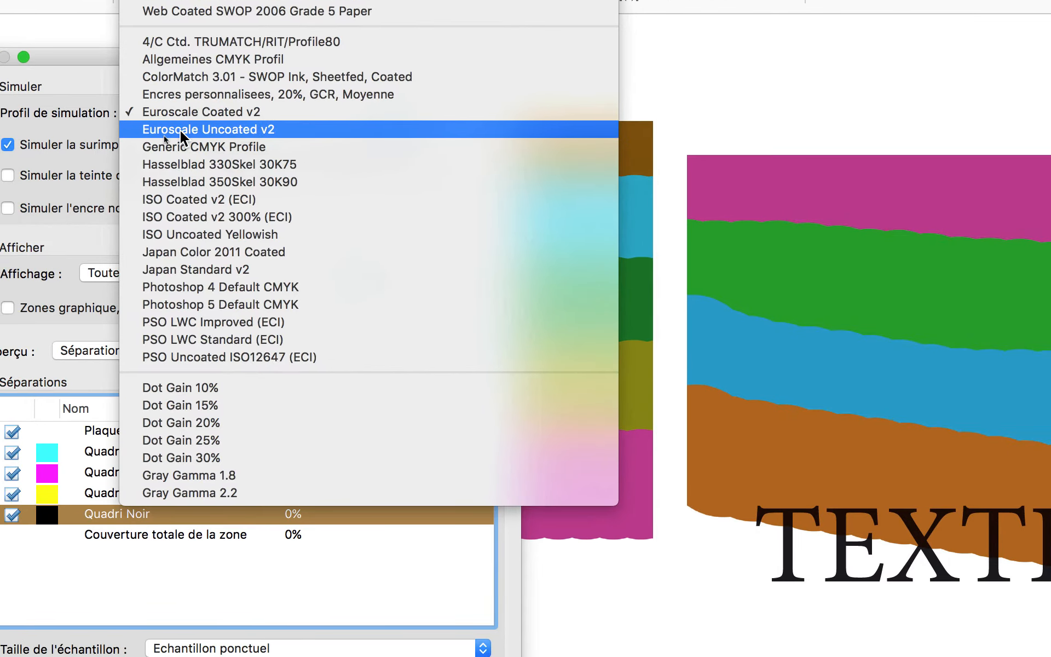
pyautogui.click(186, 141)
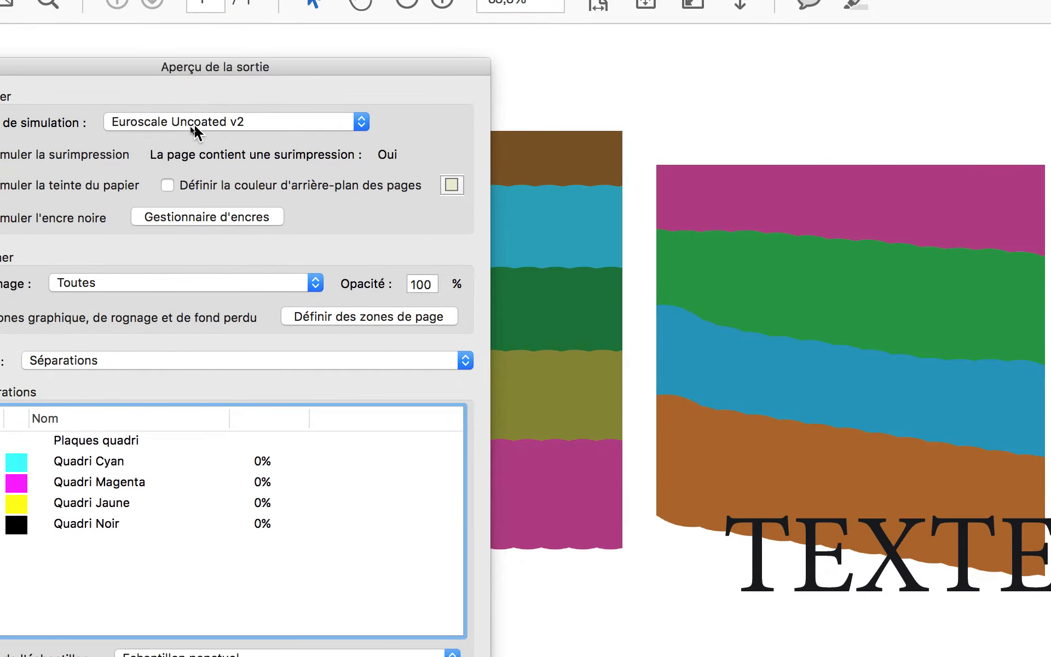
pyautogui.click(178, 123)
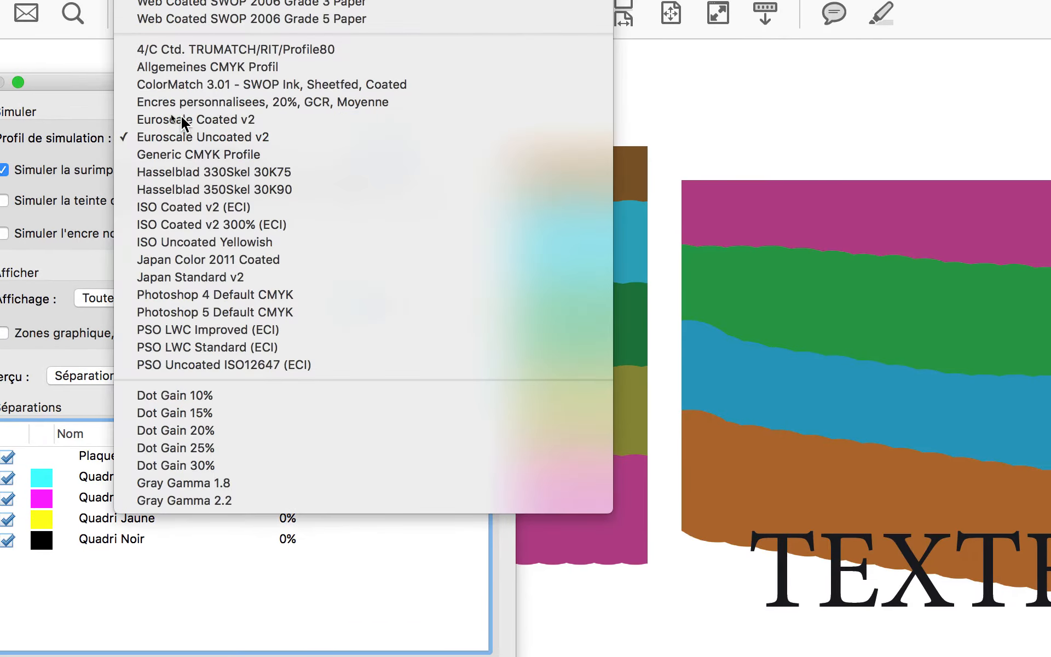
pyautogui.click(186, 102)
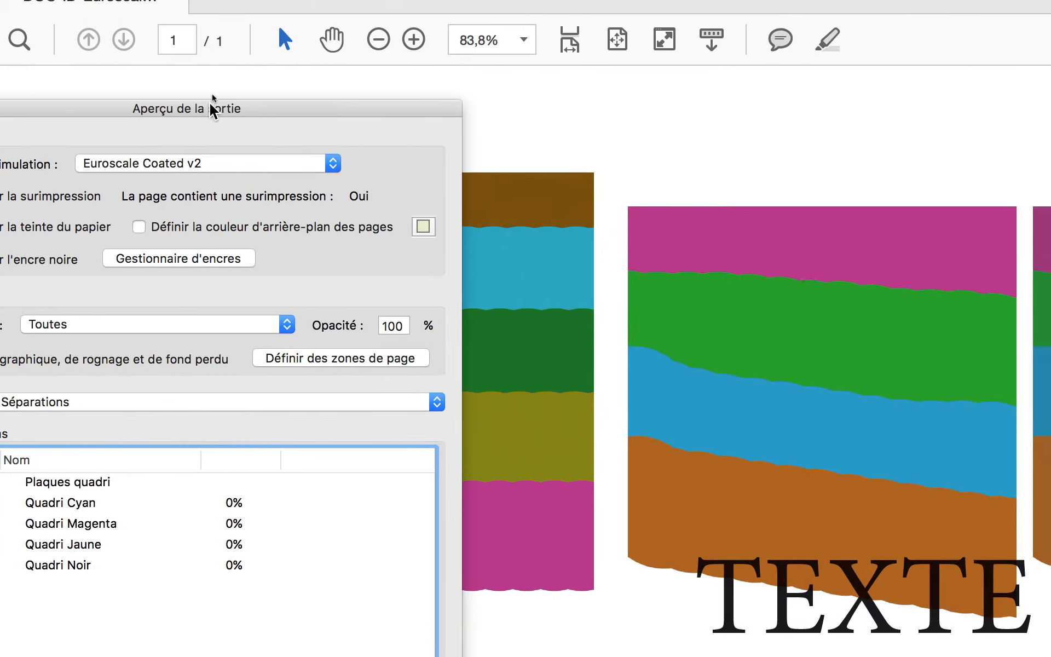
pyautogui.moveTo(269, 80); pyautogui.dragTo(676, 150)
pyautogui.moveTo(350, 127); pyautogui.dragTo(334, 94)
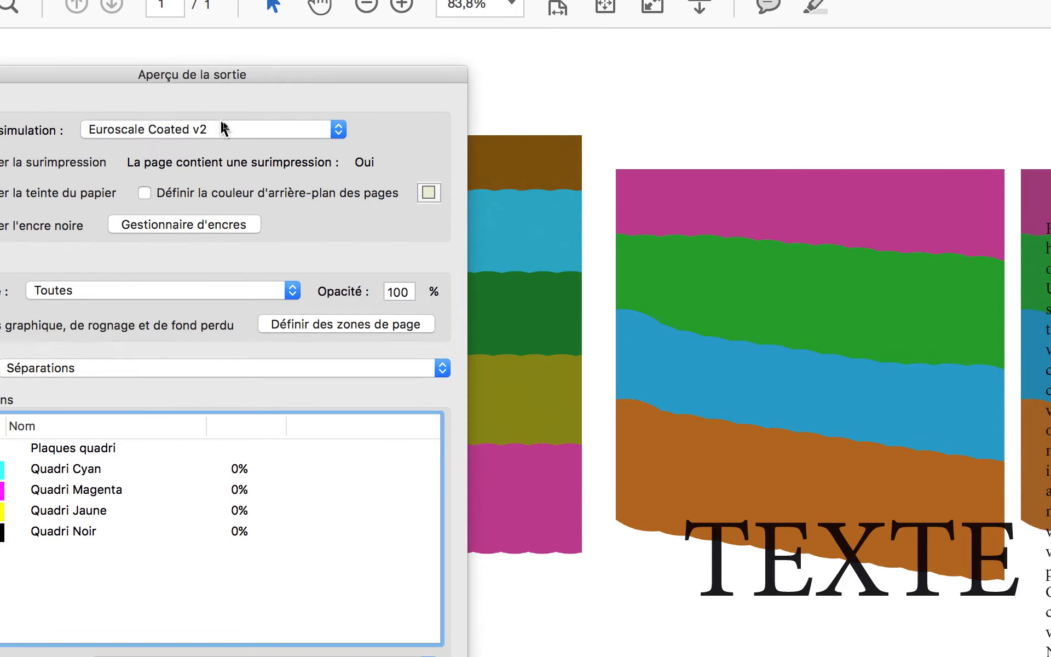
# - Alternate between the coated and uncoated Euroscale simulations, leaving the simulation profile set to Euroscale Uncoated v2
pyautogui.click(224, 129)
pyautogui.click(228, 140)
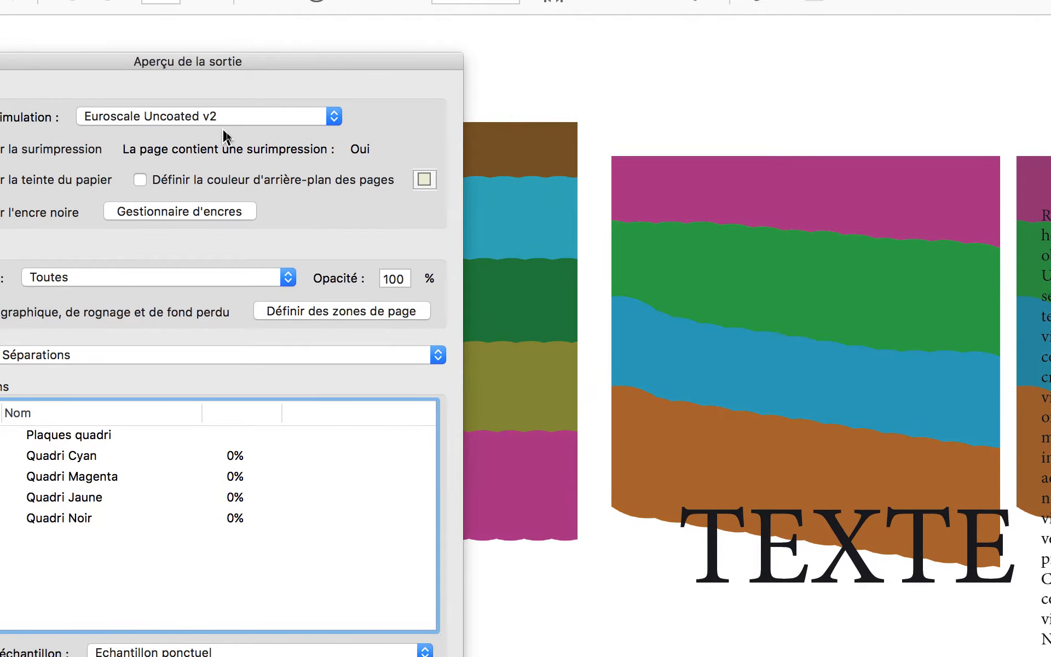
pyautogui.click(231, 116)
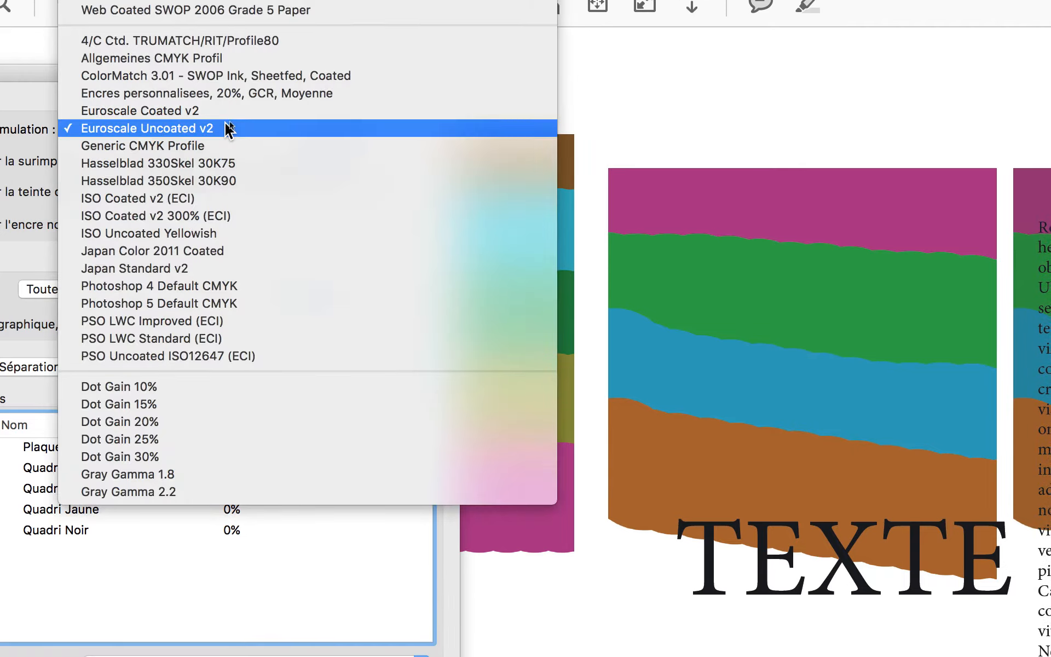
pyautogui.click(225, 111)
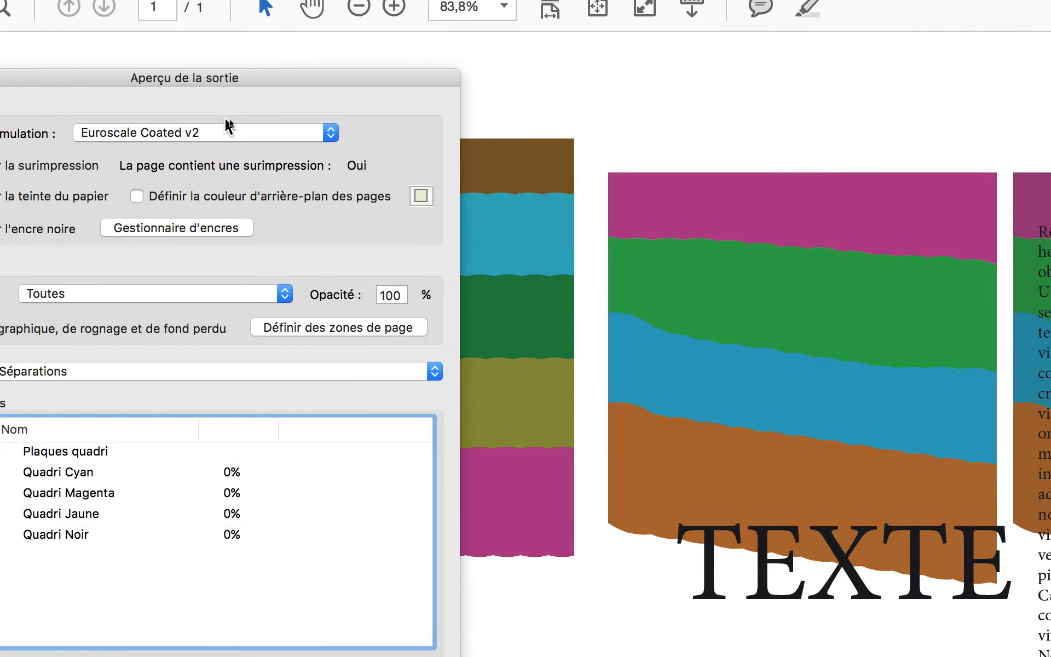
pyautogui.click(226, 125)
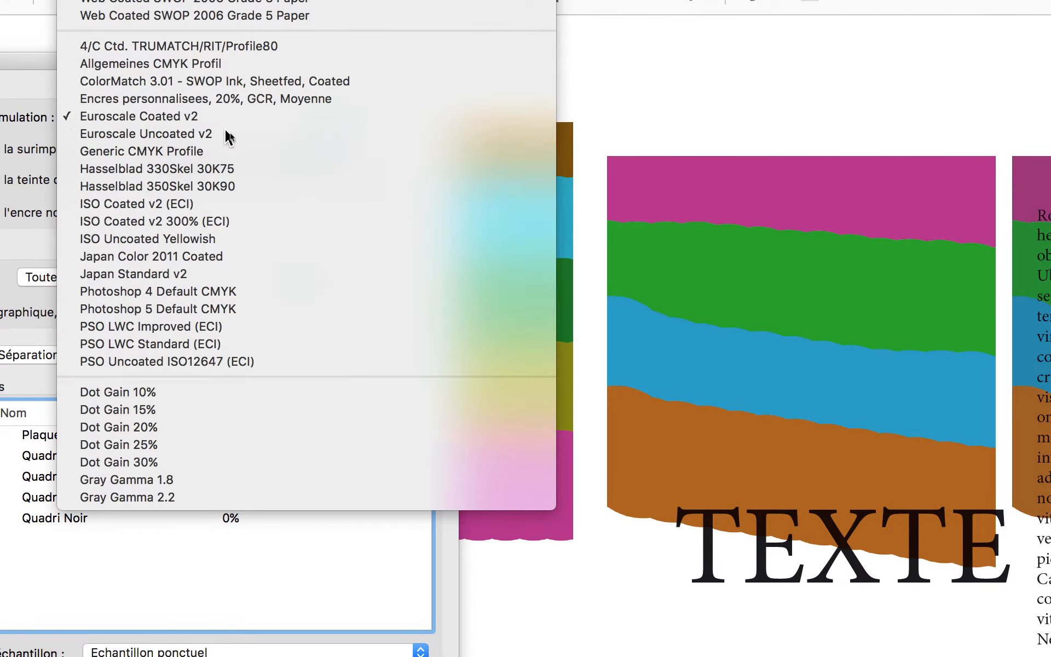
pyautogui.click(228, 141)
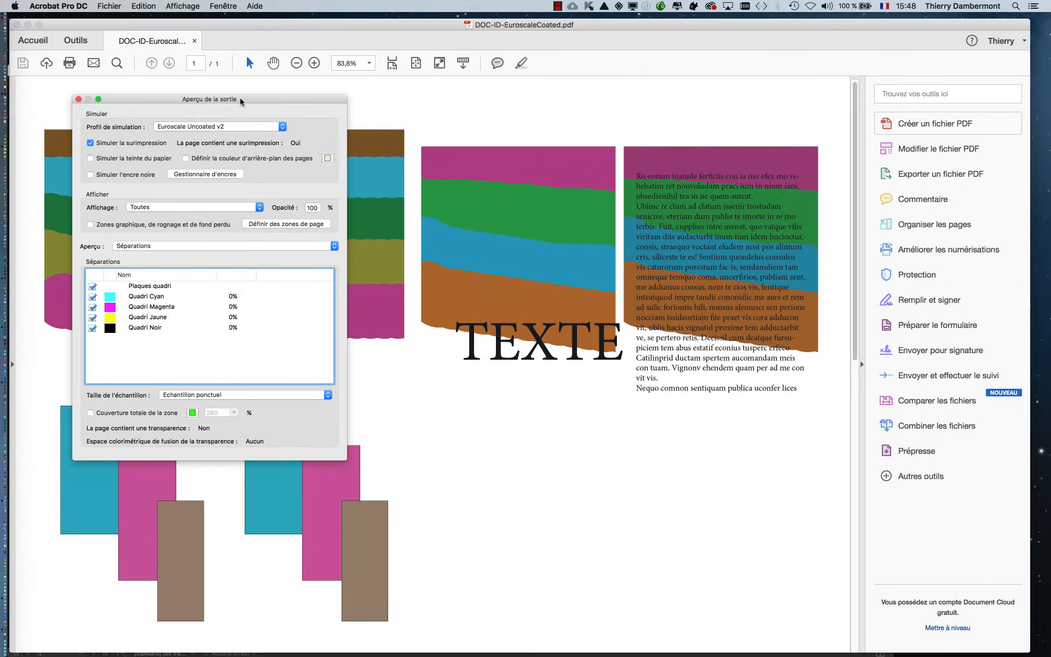
pyautogui.moveTo(241, 101); pyautogui.dragTo(202, 102)
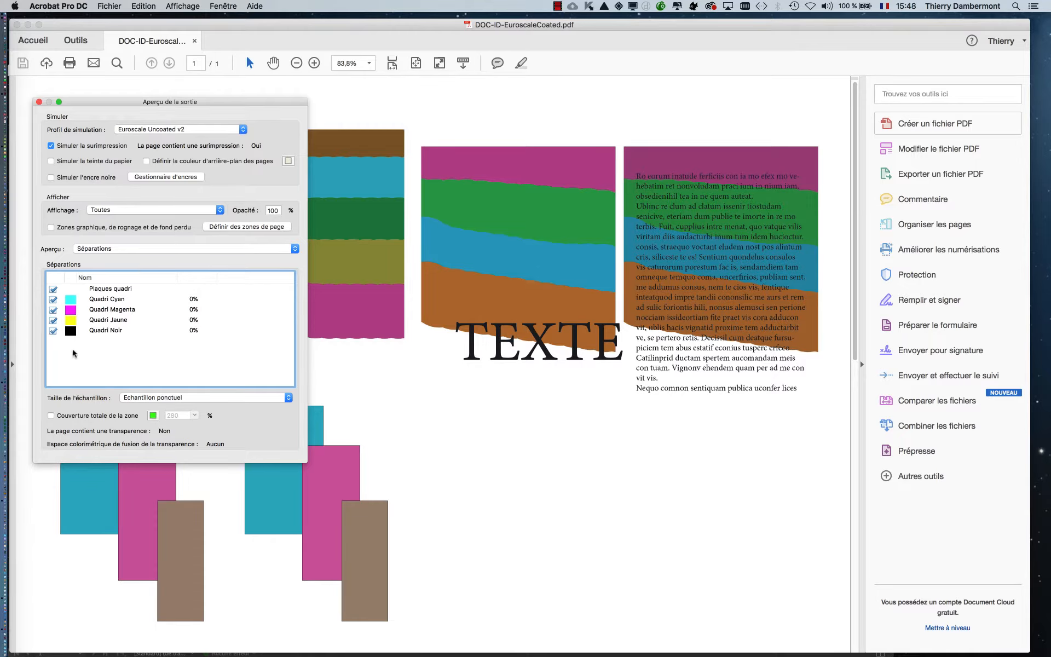
# - Check the Quadri Noir plate under the uncoated simulation by hiding and showing it, and reposition the preview window
pyautogui.click(53, 332)
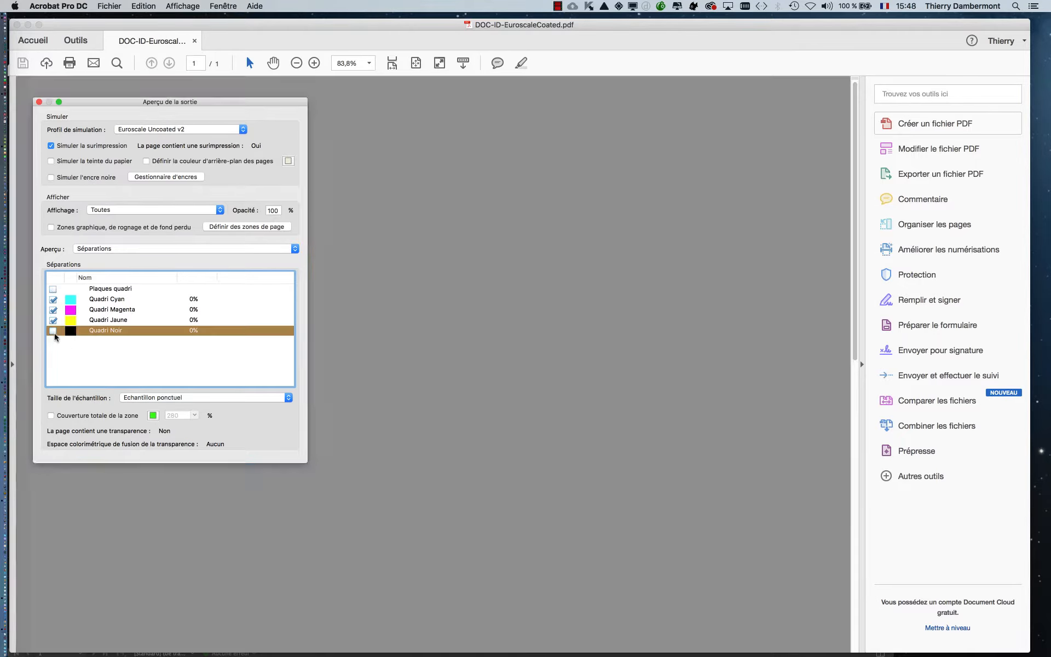
pyautogui.click(53, 331)
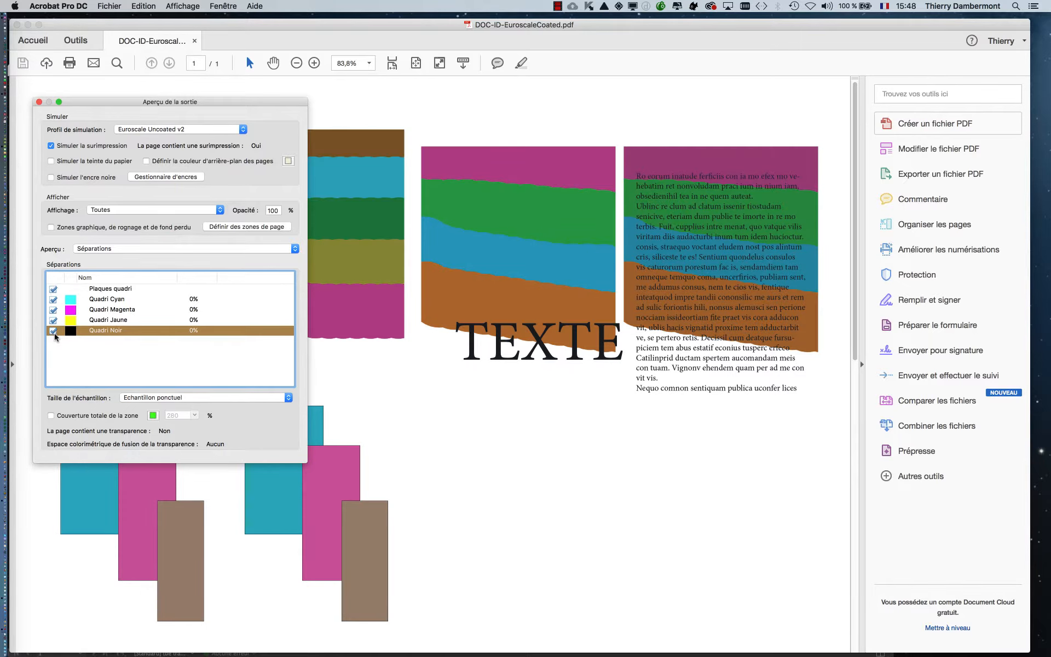
pyautogui.click(54, 331)
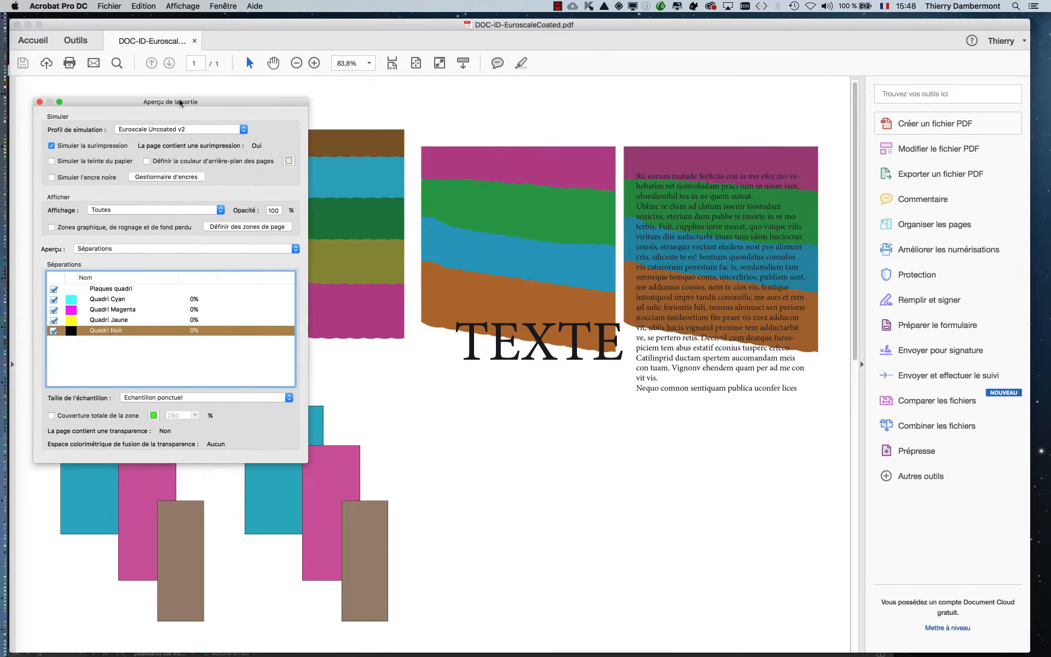
pyautogui.moveTo(178, 104); pyautogui.dragTo(321, 90)
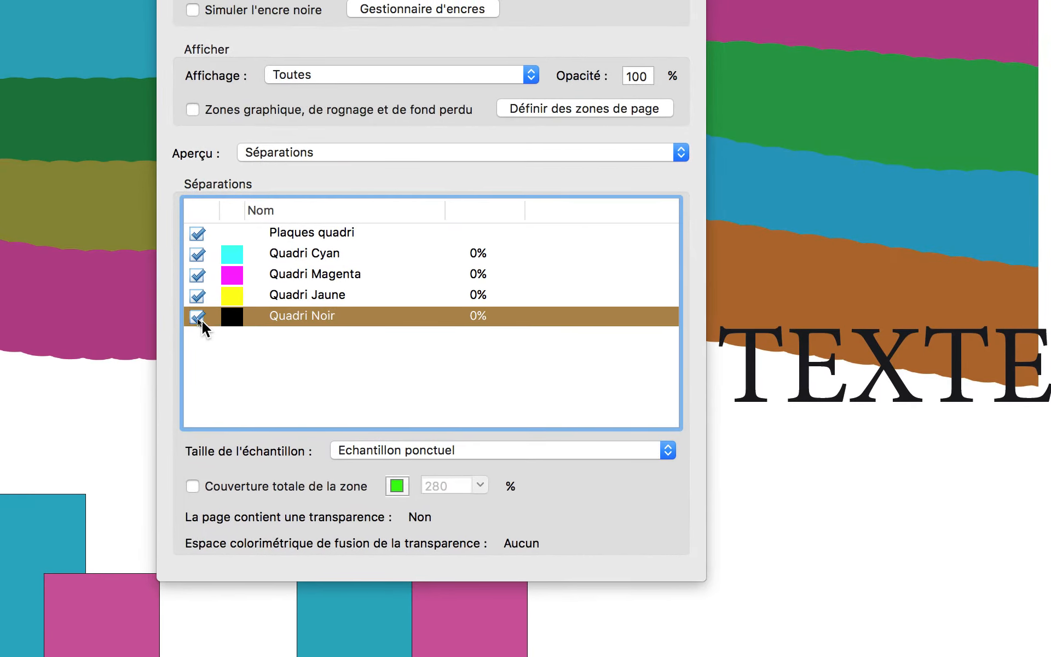
# - Toggle the Quadri Noir plate repeatedly to examine how black contributes to the large TEXTE lettering and the coloured bands
pyautogui.click(198, 317)
pyautogui.click(197, 316)
pyautogui.click(197, 316)
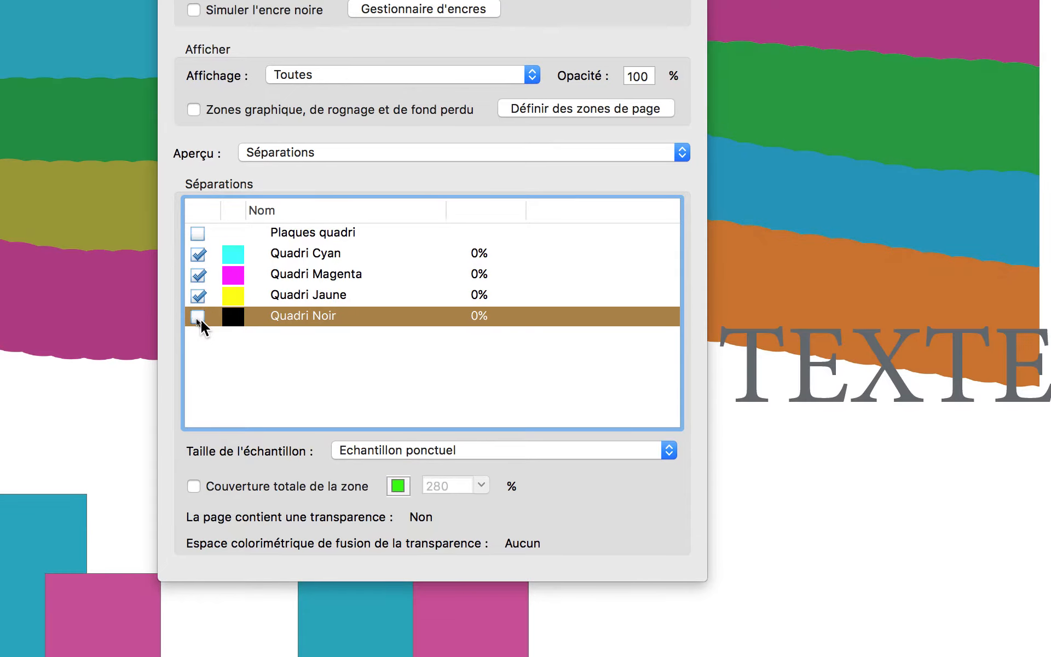
pyautogui.click(197, 316)
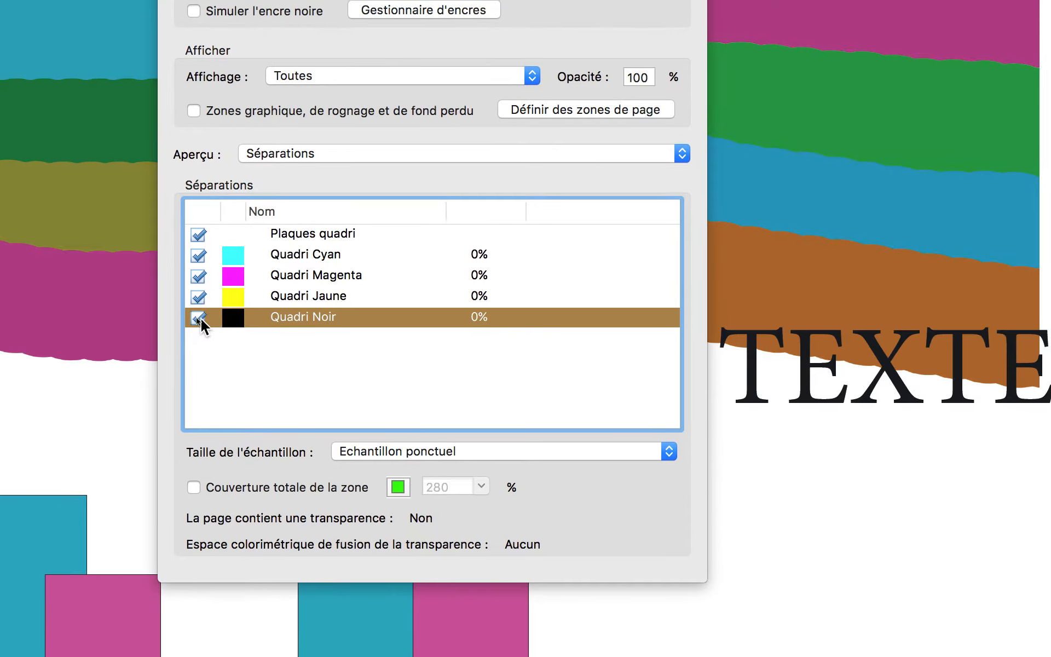
pyautogui.click(198, 316)
pyautogui.click(197, 317)
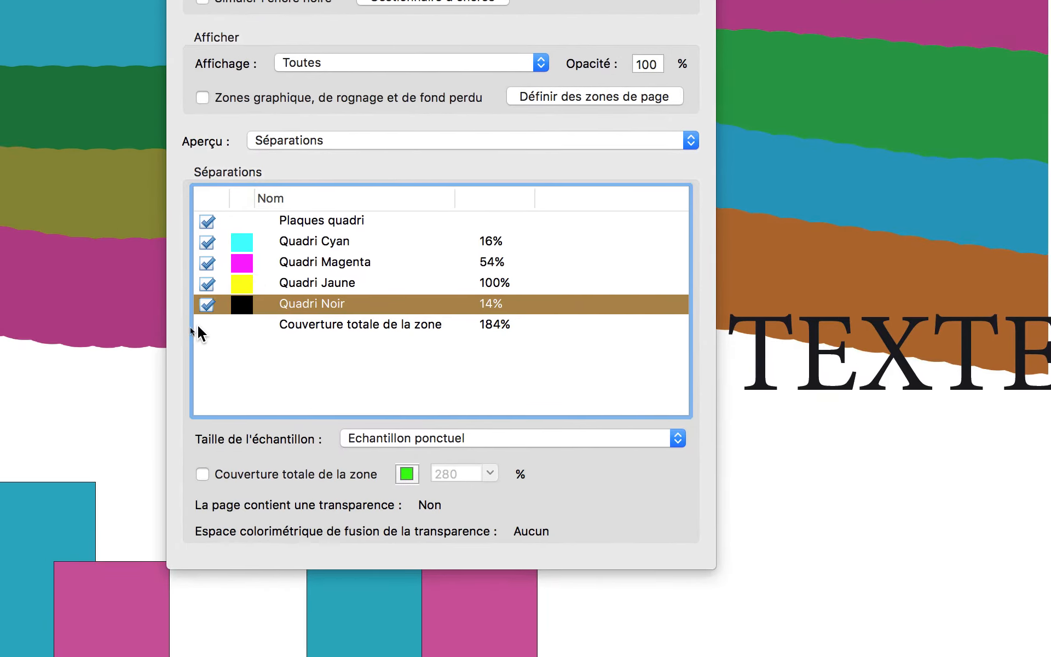
pyautogui.click(201, 316)
pyautogui.click(201, 317)
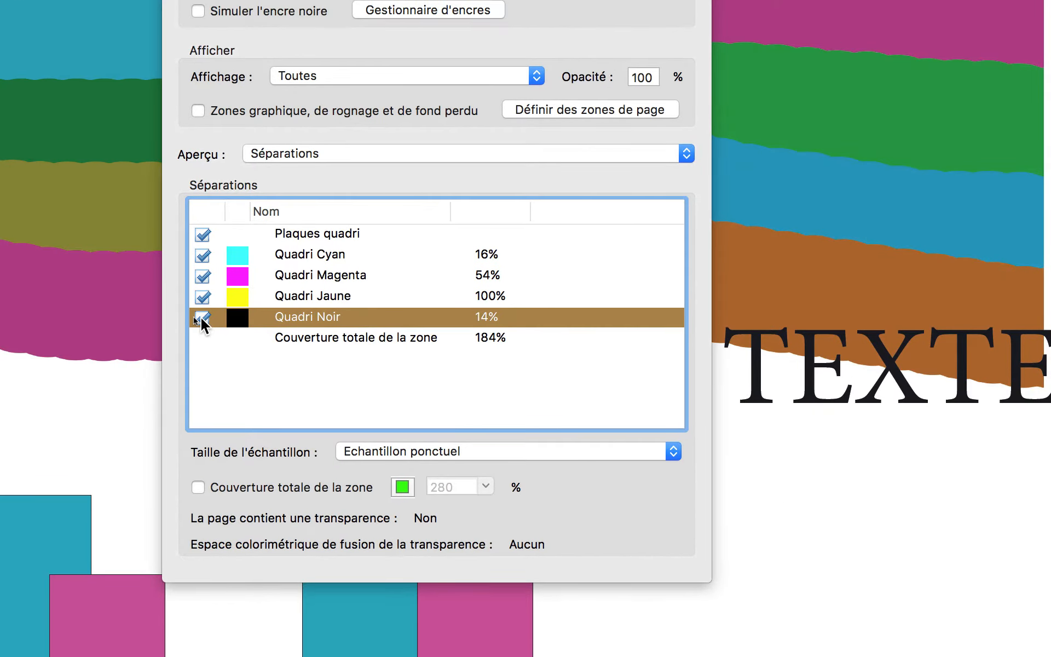
# - Hide the black, yellow and magenta plates one by one to examine the remaining inks, and restore all plates
pyautogui.click(201, 317)
pyautogui.click(201, 310)
pyautogui.click(202, 288)
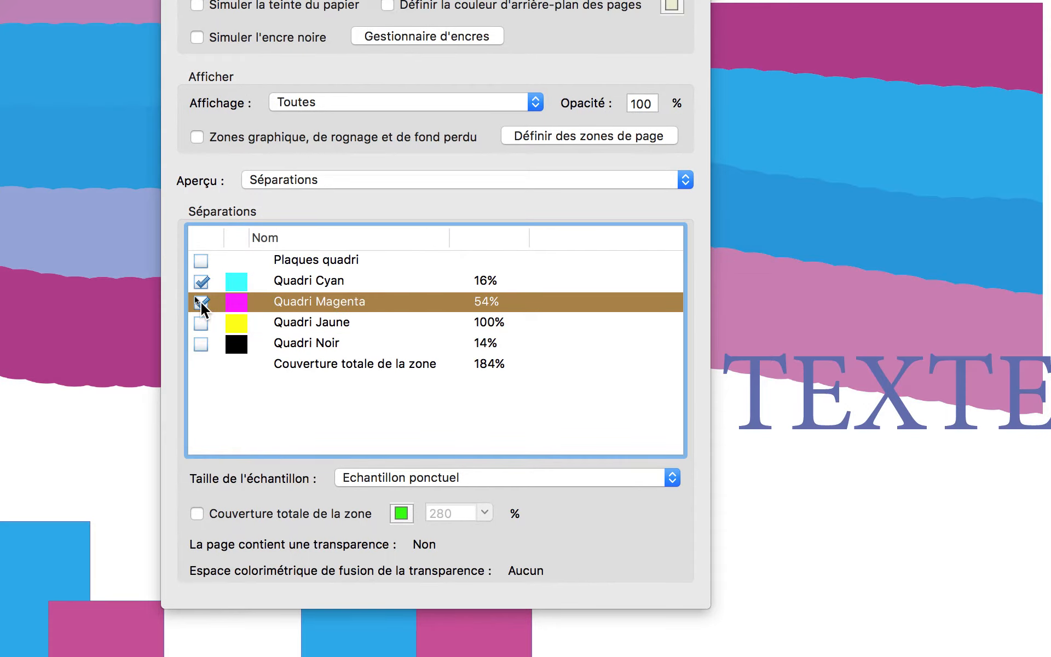
pyautogui.click(201, 288)
pyautogui.click(201, 308)
pyautogui.click(201, 317)
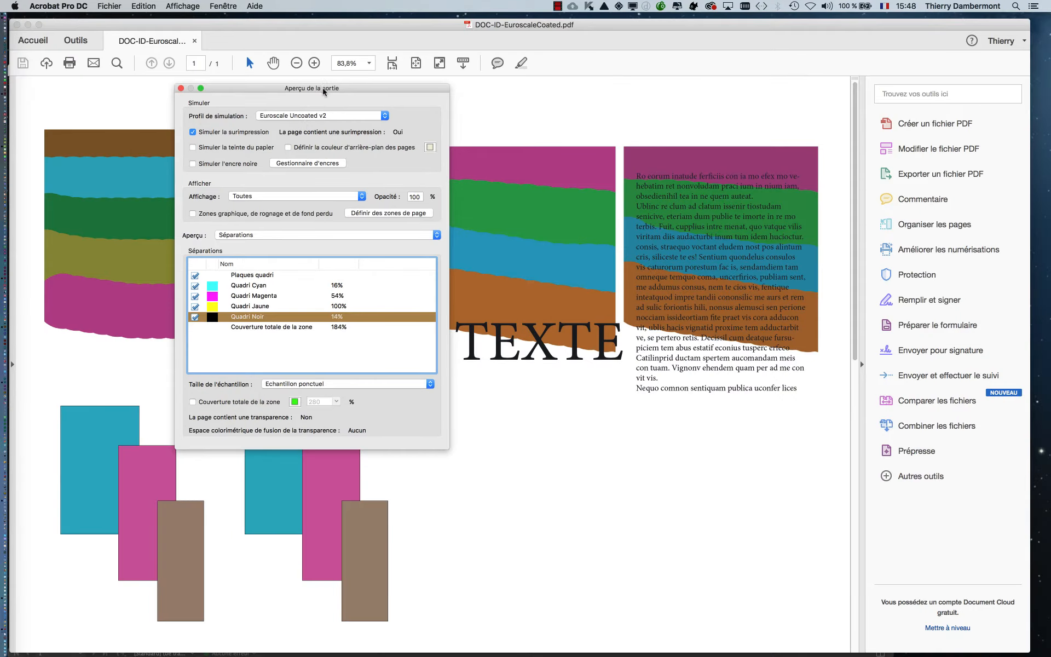
pyautogui.moveTo(324, 91); pyautogui.dragTo(180, 135)
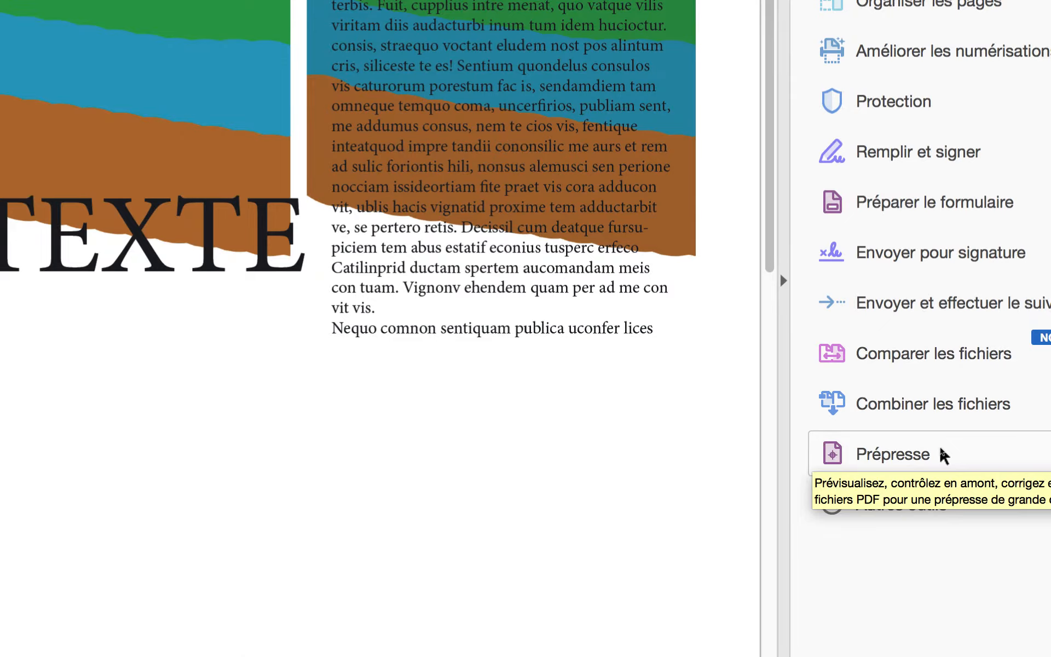
# - Start a prepress colour conversion with the command Convertir en profil and the conversion profile Euroscale Uncoated v2
pyautogui.click(943, 455)
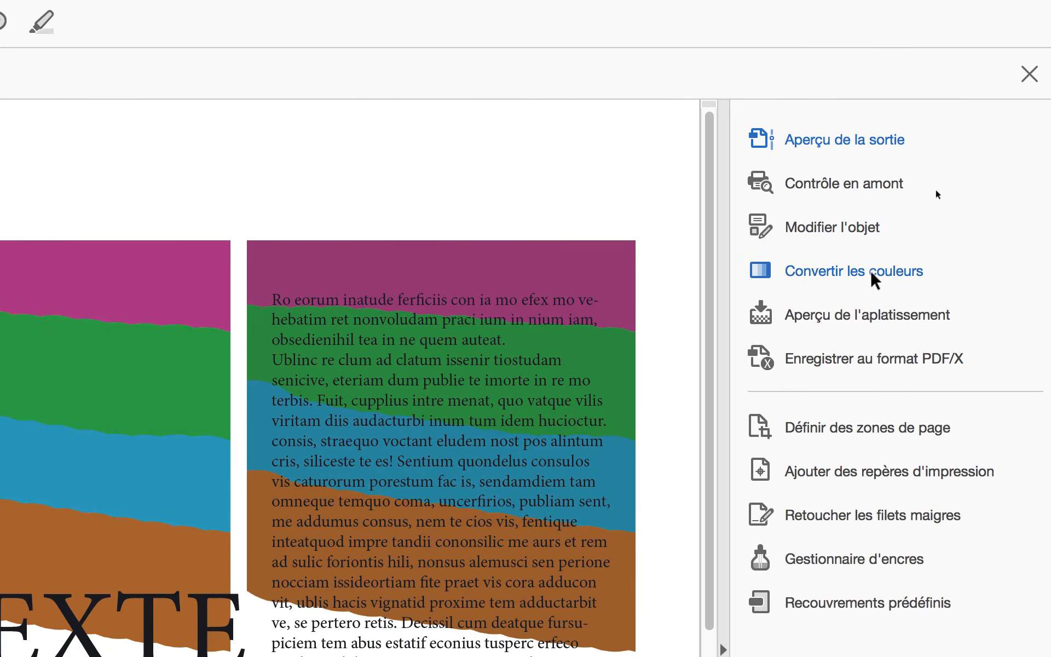
pyautogui.click(859, 272)
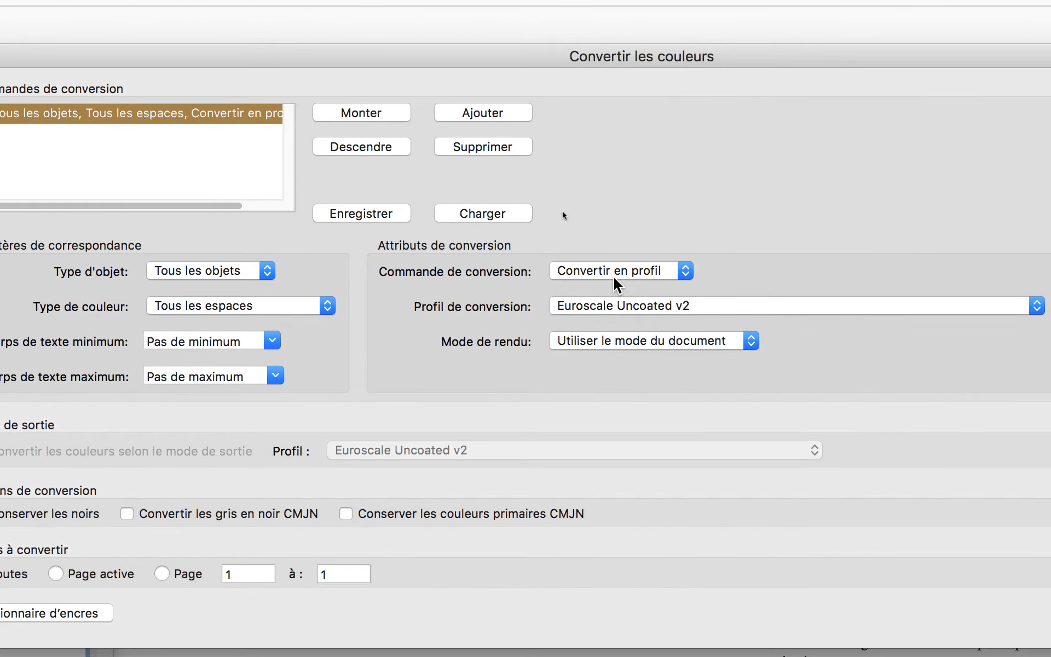
pyautogui.click(601, 430)
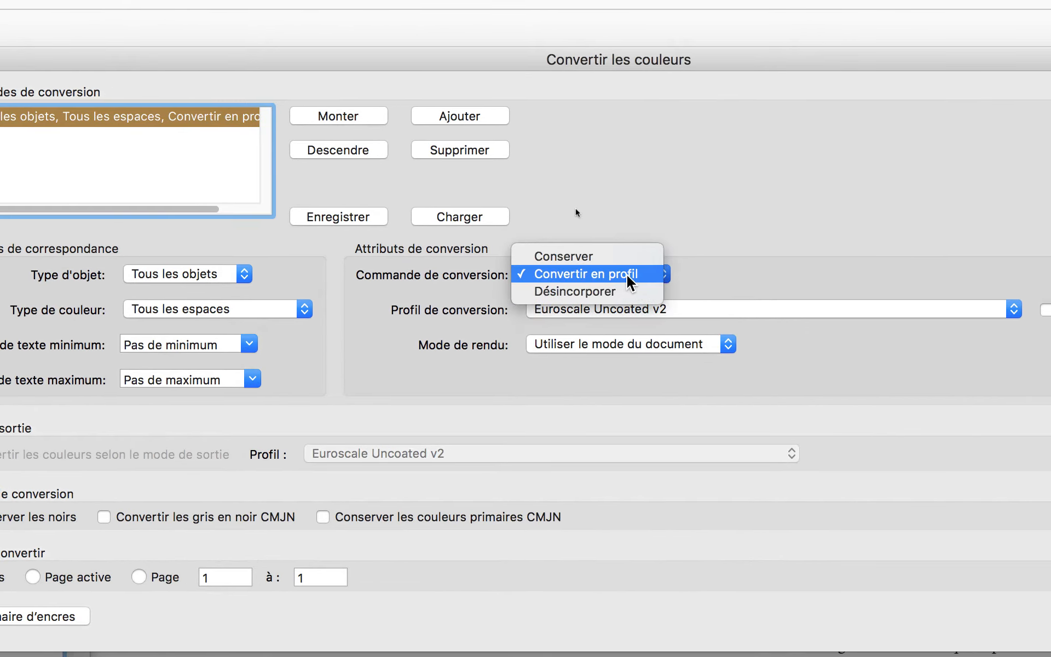
pyautogui.click(623, 275)
pyautogui.click(657, 309)
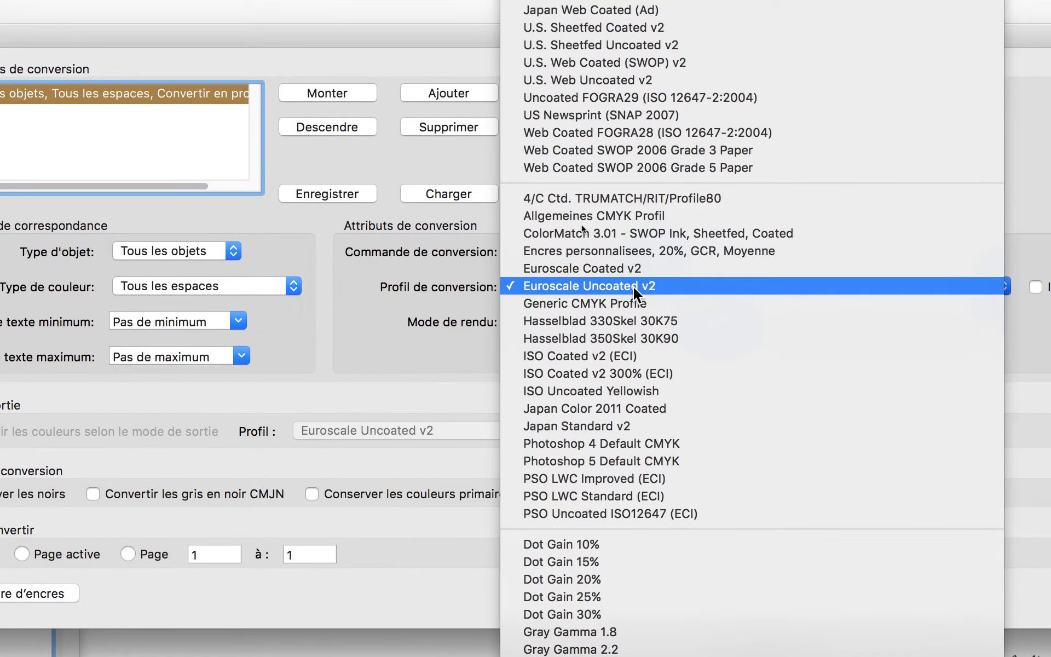
pyautogui.click(635, 286)
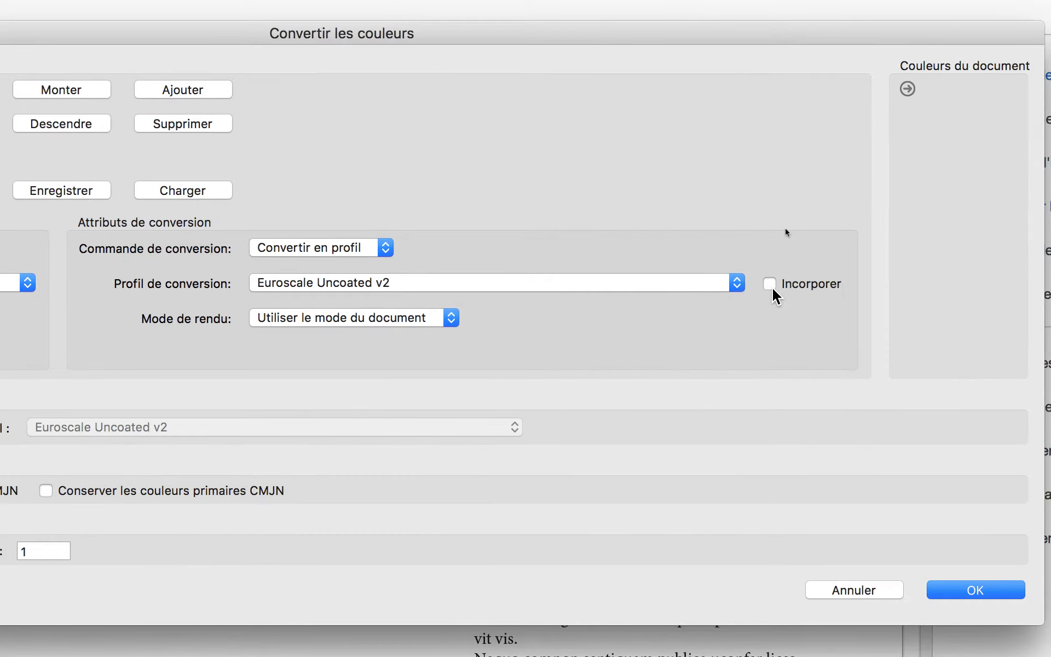
# - Enable embedding of the profile and Conserver les noirs, and run the irreversible colour conversion
pyautogui.click(775, 285)
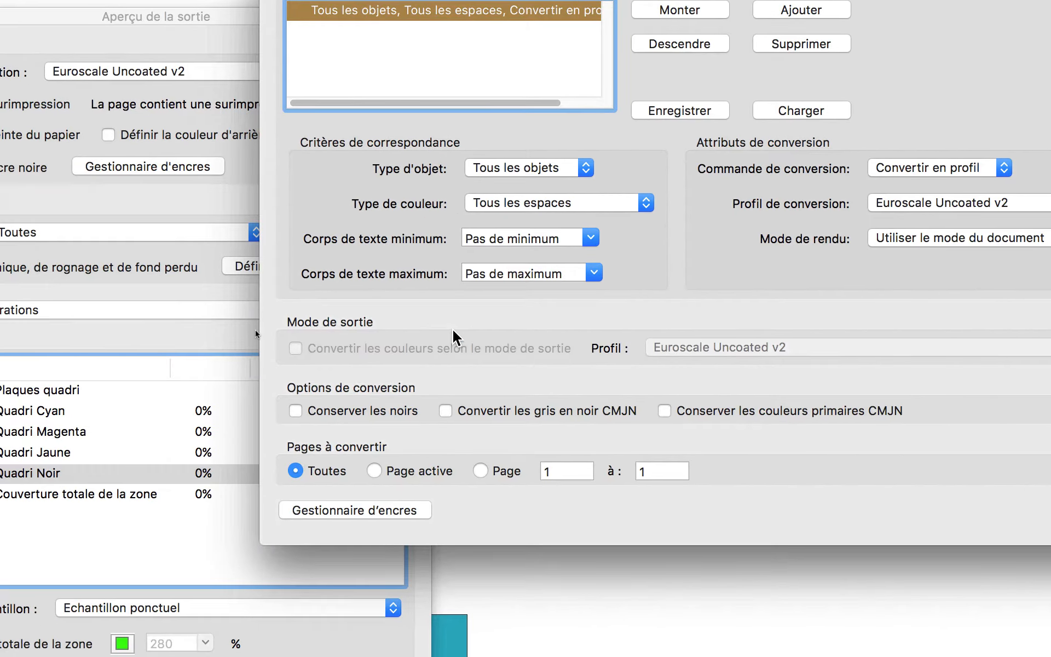
pyautogui.click(332, 412)
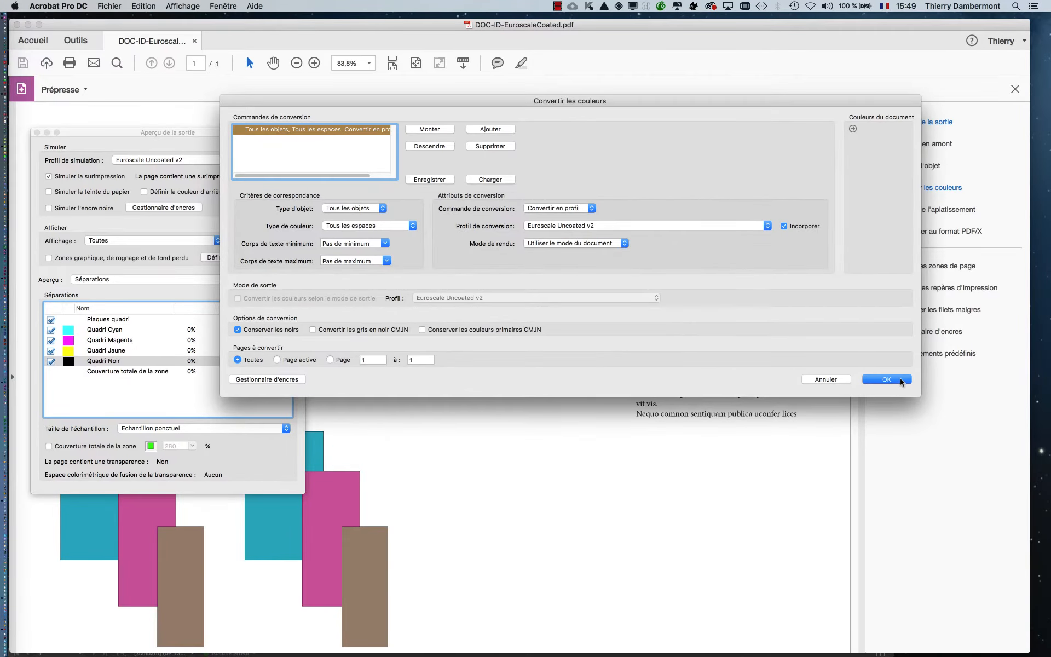
pyautogui.click(901, 382)
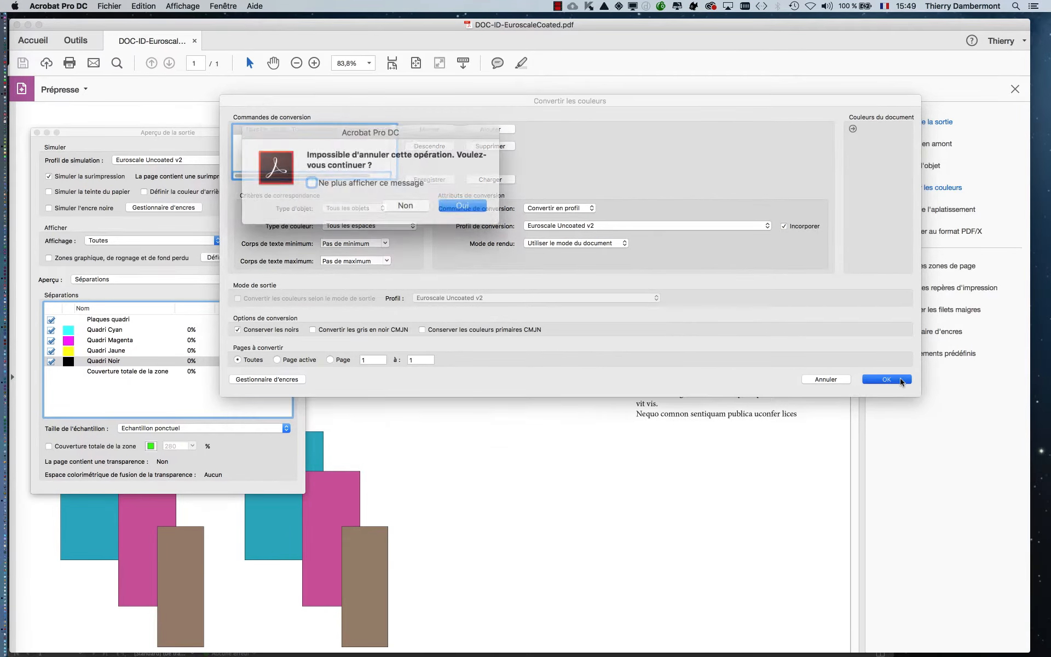
pyautogui.click(453, 202)
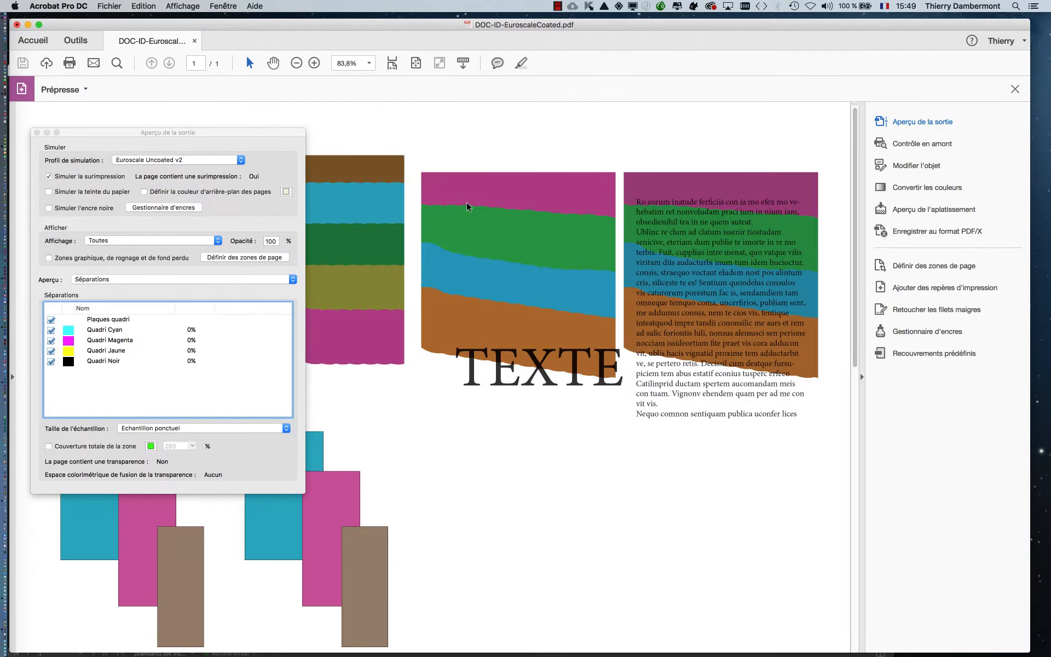
# - Move the output preview off the artwork and toggle the Quadri Noir plate repeatedly to examine black in the converted page
pyautogui.moveTo(126, 134); pyautogui.dragTo(783, 88)
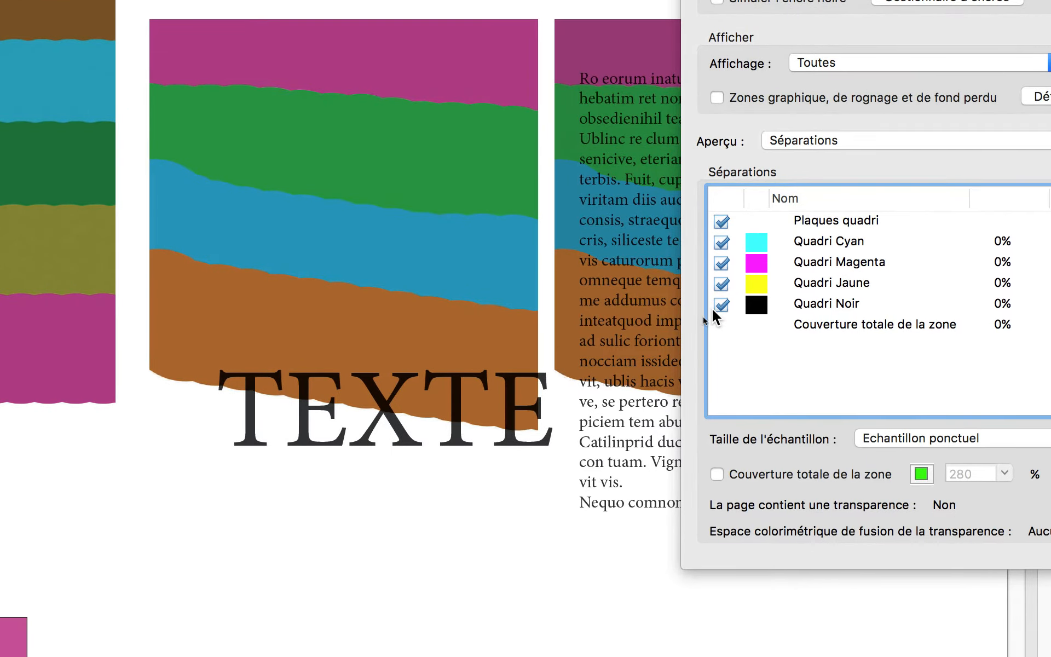
pyautogui.click(713, 308)
pyautogui.click(723, 309)
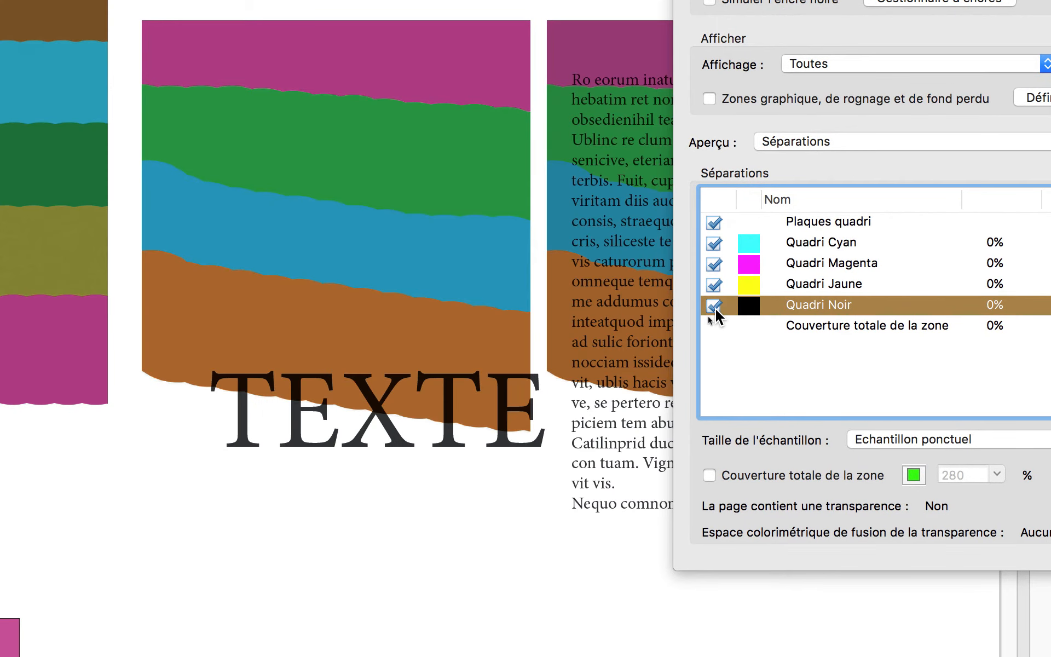
pyautogui.click(715, 307)
pyautogui.click(714, 307)
pyautogui.click(714, 306)
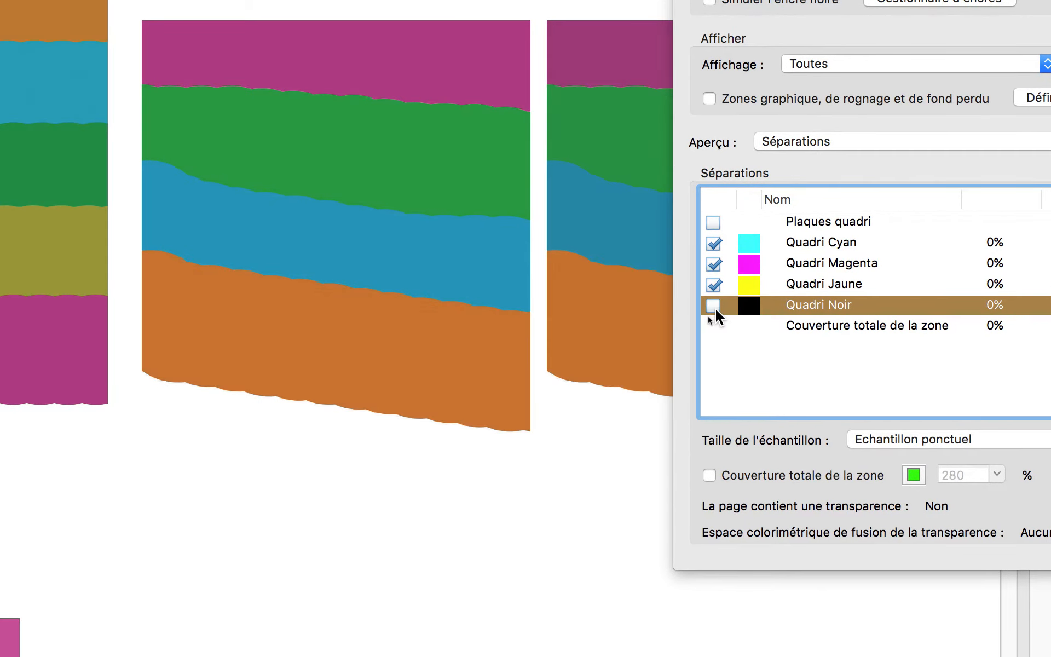
pyautogui.click(715, 307)
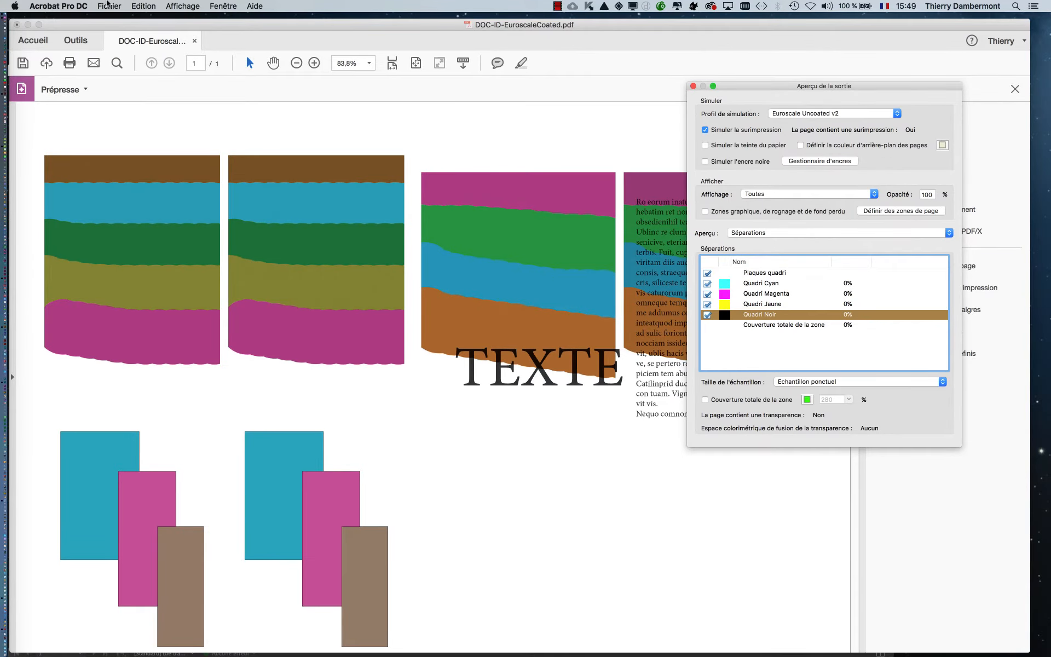
pyautogui.click(110, 6)
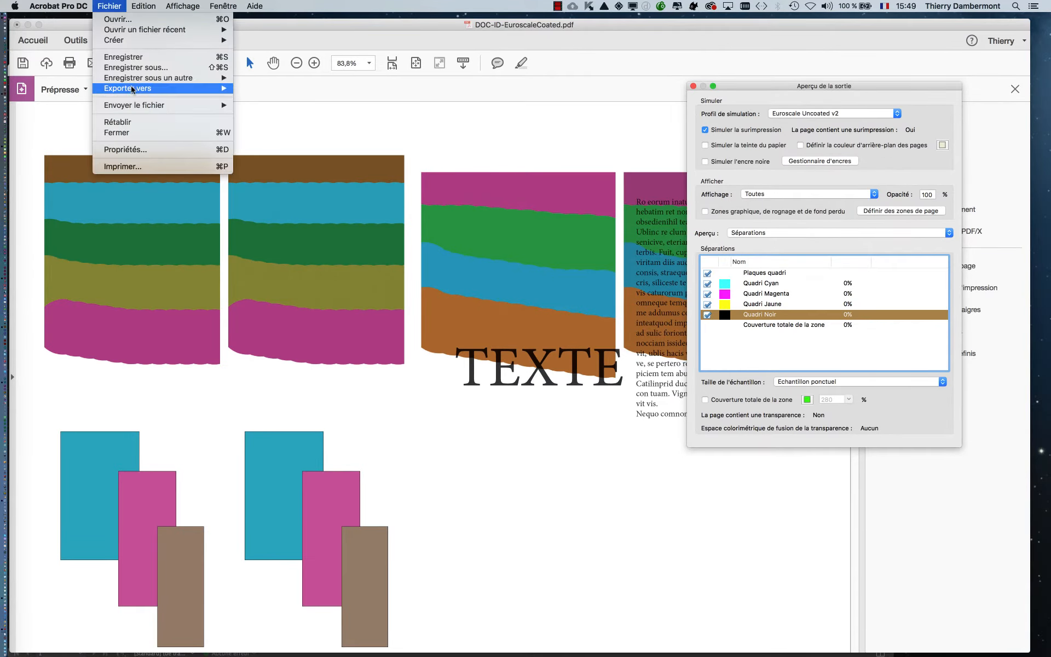
pyautogui.click(135, 67)
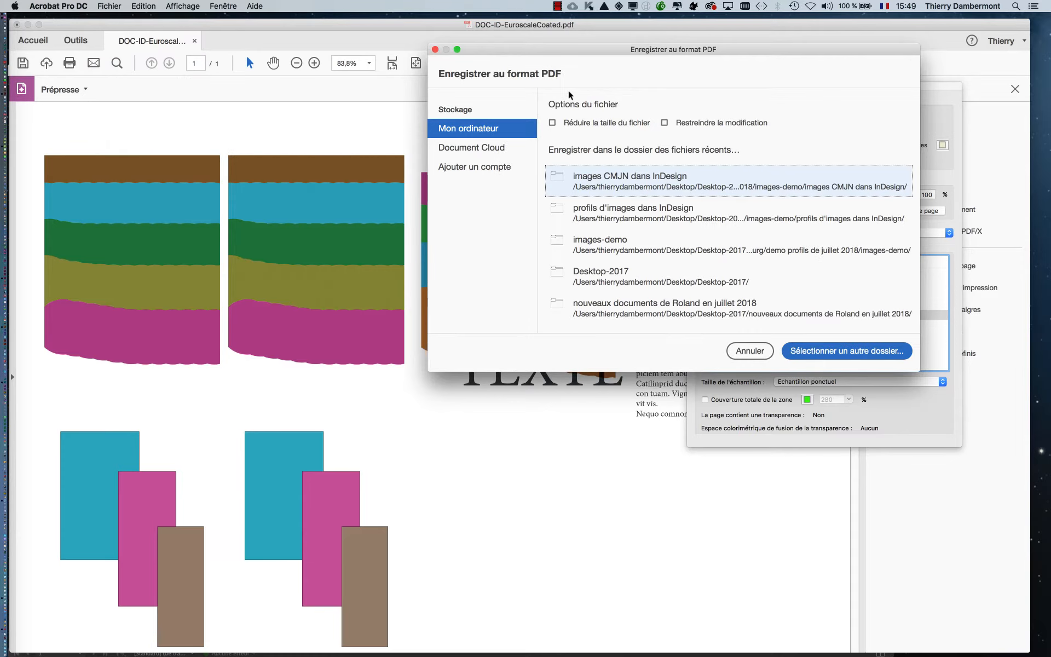
pyautogui.press('Escape')
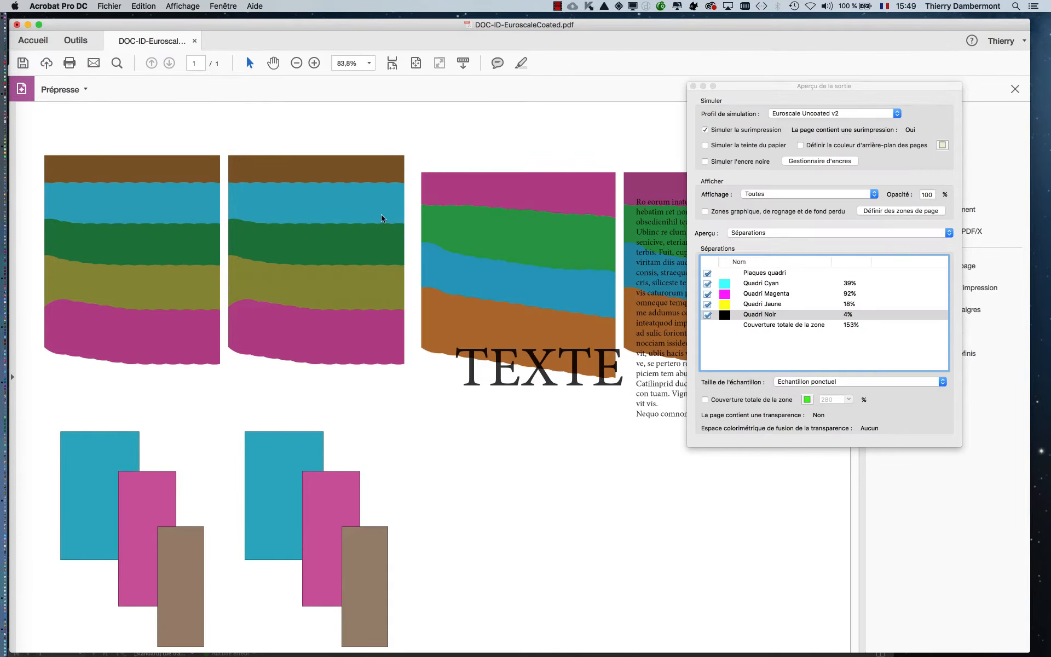
# - Save the converted PDF as DOC-ID-EuroscaleUNCoated.pdf in the folder images CMJN dans InDesign
pyautogui.press('super+shift+s')
pyautogui.click(247, 203)
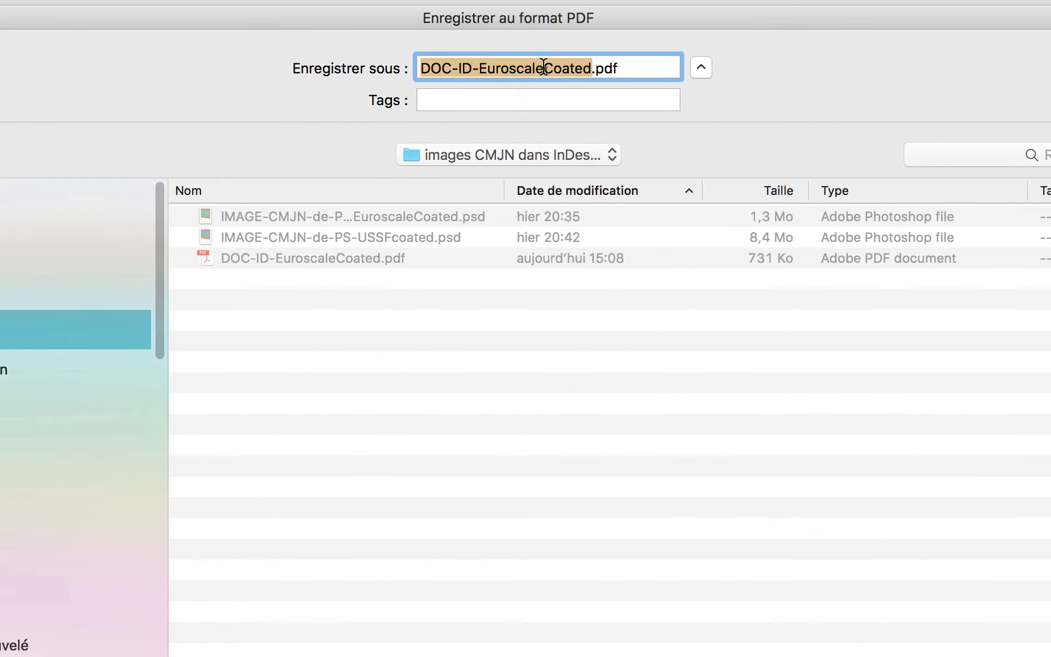
pyautogui.click(544, 70)
pyautogui.write('UN')
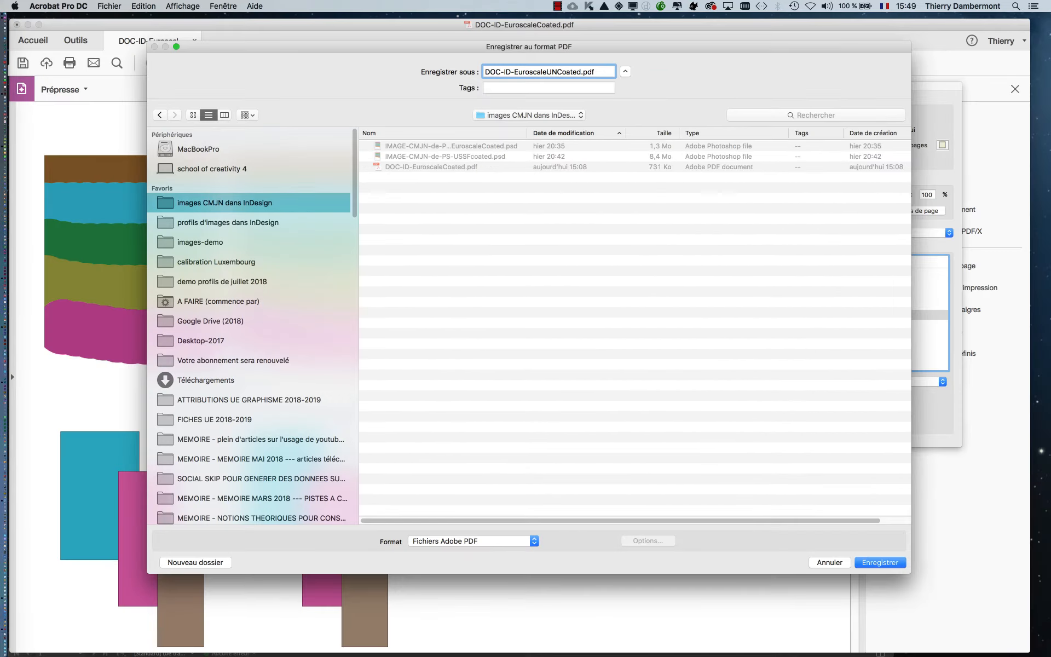
pyautogui.press('Return')
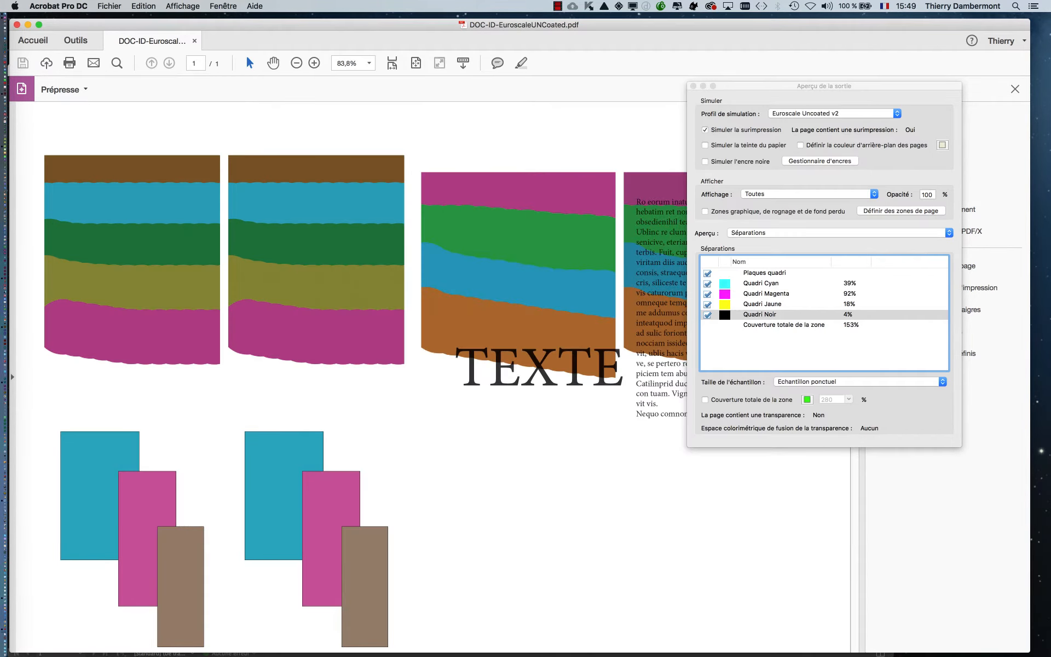
# - Reopen the original DOC-ID-EuroscaleCoated.pdf from the recent files alongside the converted document
pyautogui.click(109, 6)
pyautogui.moveTo(164, 30)
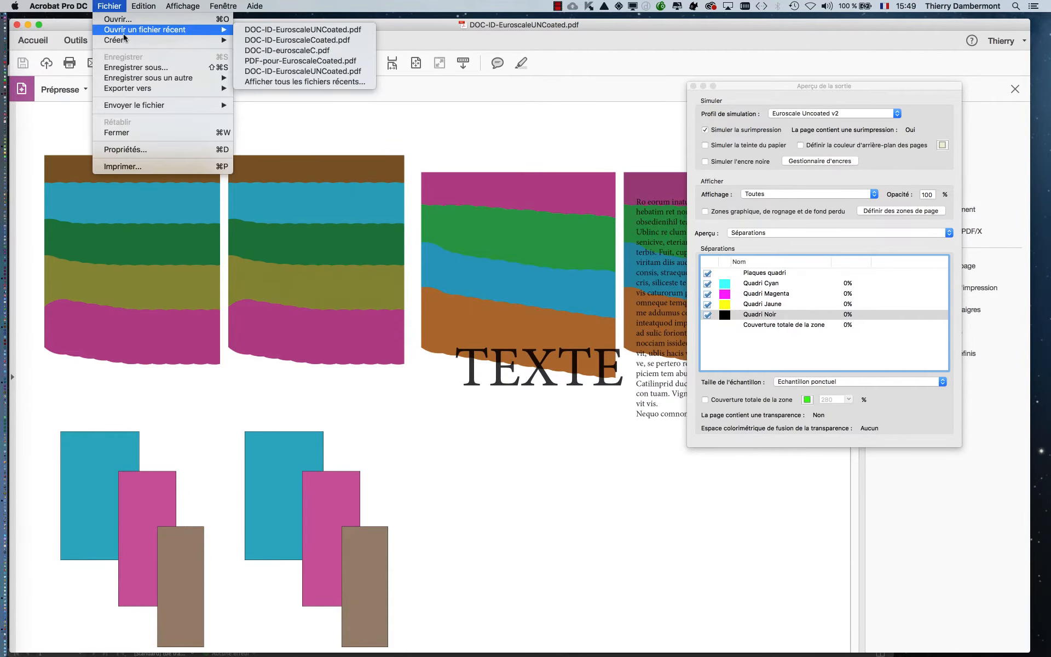
pyautogui.click(297, 40)
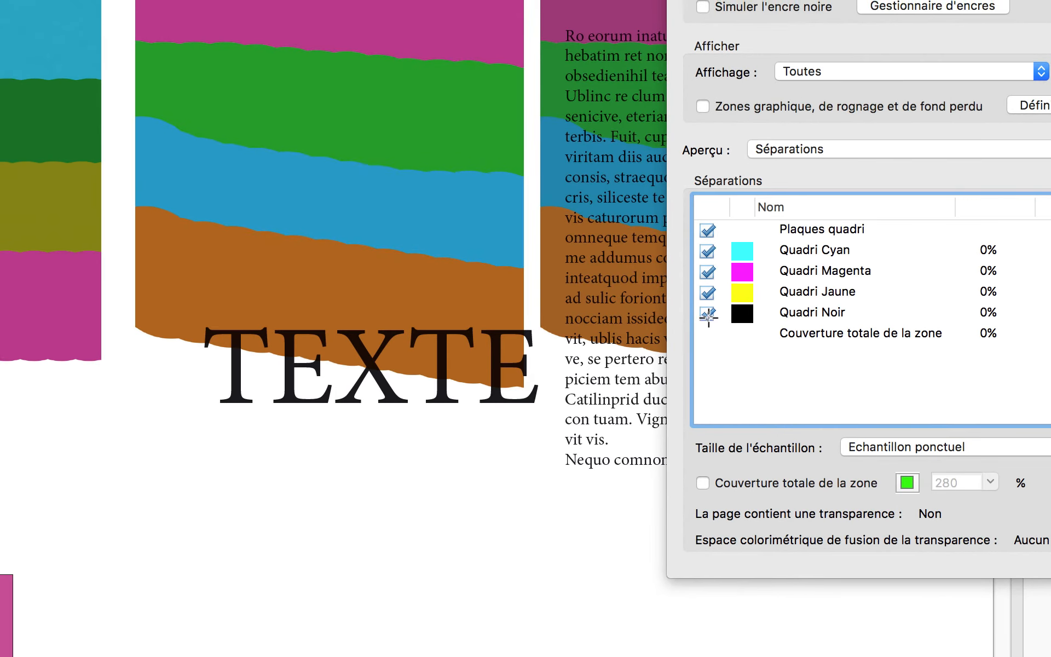
# - Hide the Quadri Noir plate in both the coated and uncoated PDFs and alternate between them to compare the remaining inks
pyautogui.click(708, 315)
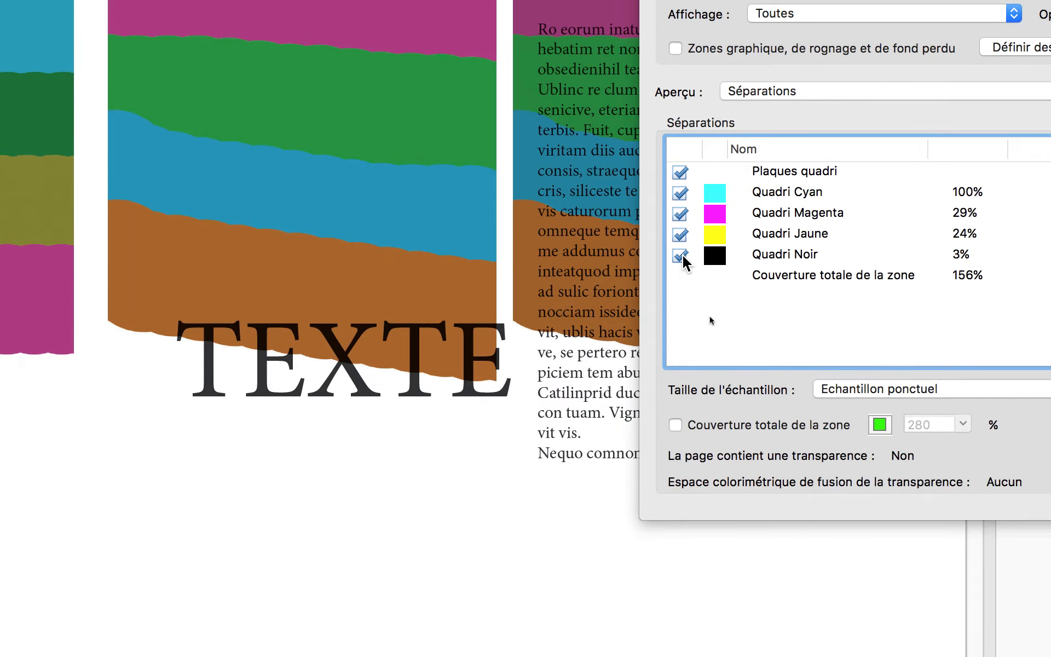
pyautogui.click(681, 255)
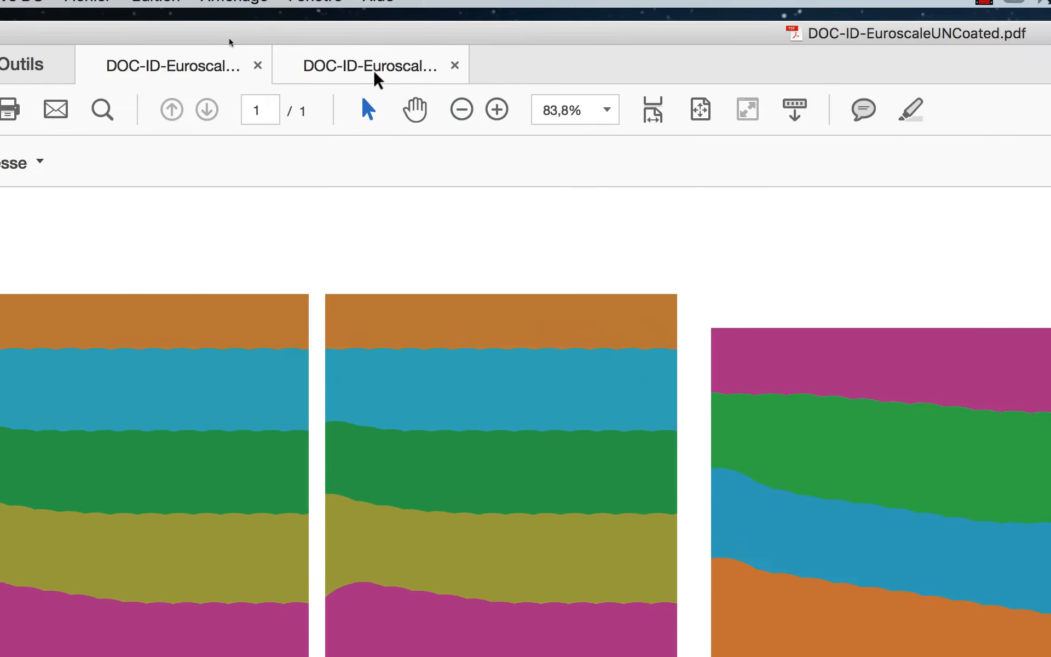
pyautogui.click(374, 71)
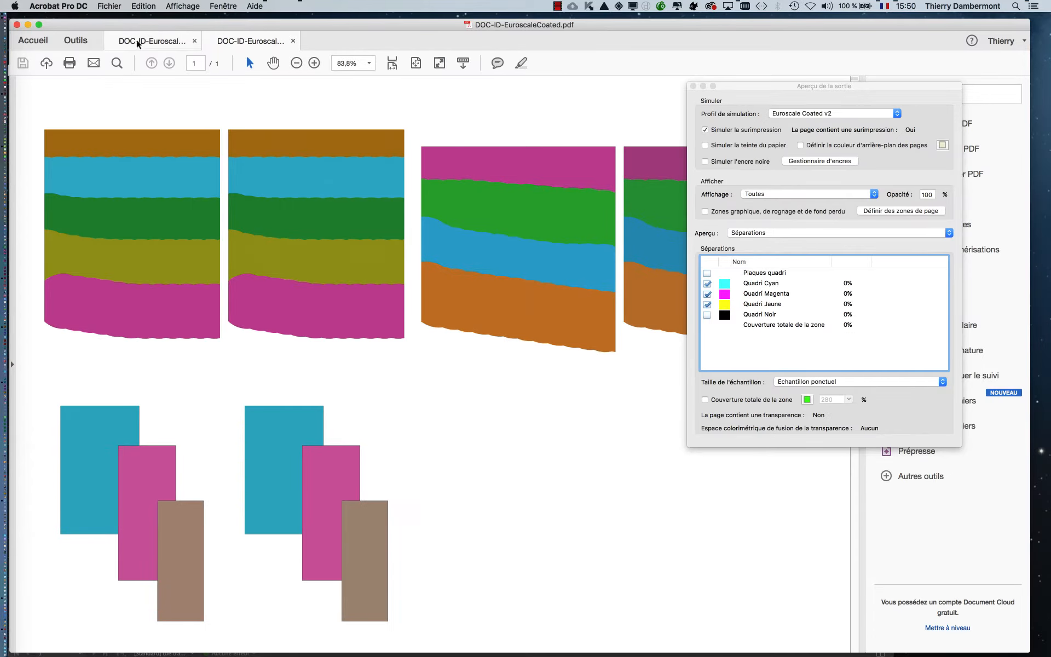
pyautogui.click(137, 40)
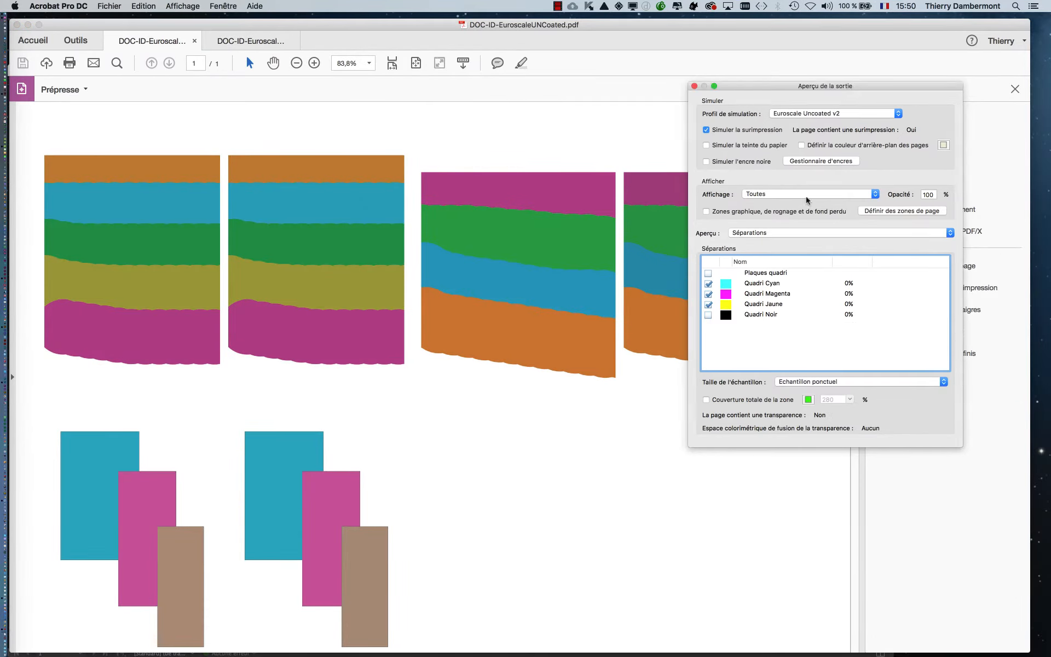
# - Clear the output preview and prepress tools away from the page and alternate between both PDFs to compare the bands without black
pyautogui.moveTo(724, 86); pyautogui.dragTo(829, 451)
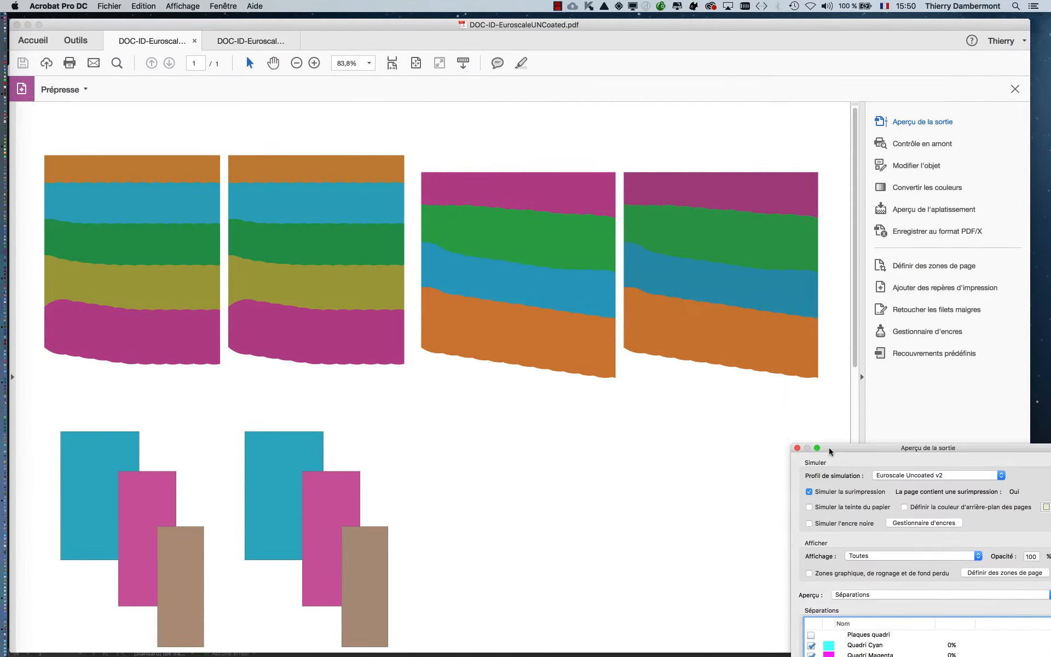
pyautogui.click(247, 42)
pyautogui.click(170, 43)
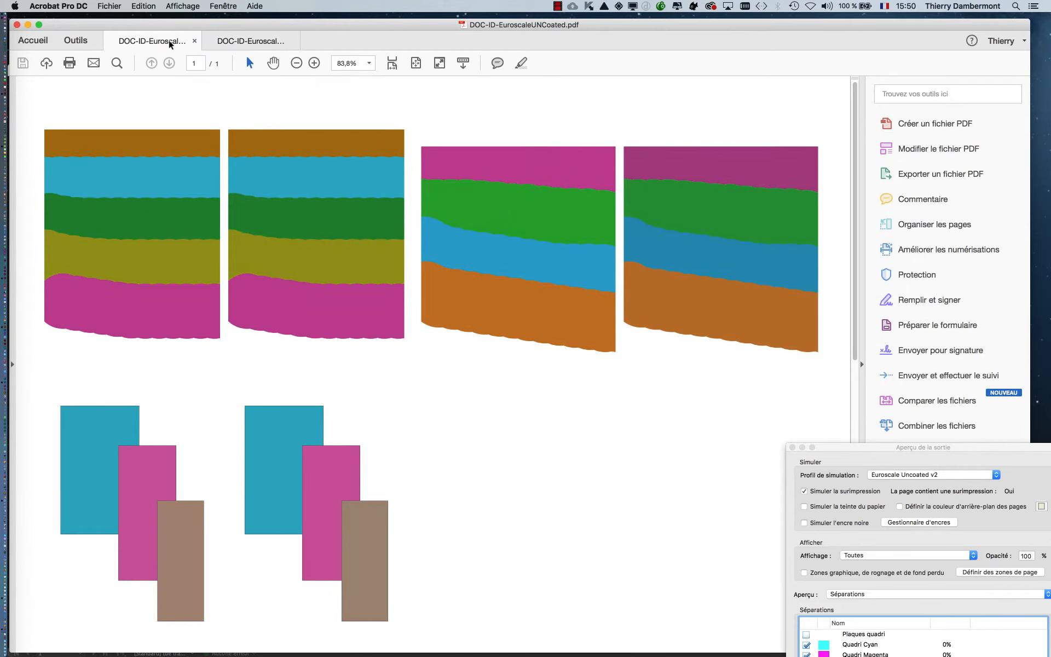
pyautogui.click(1014, 89)
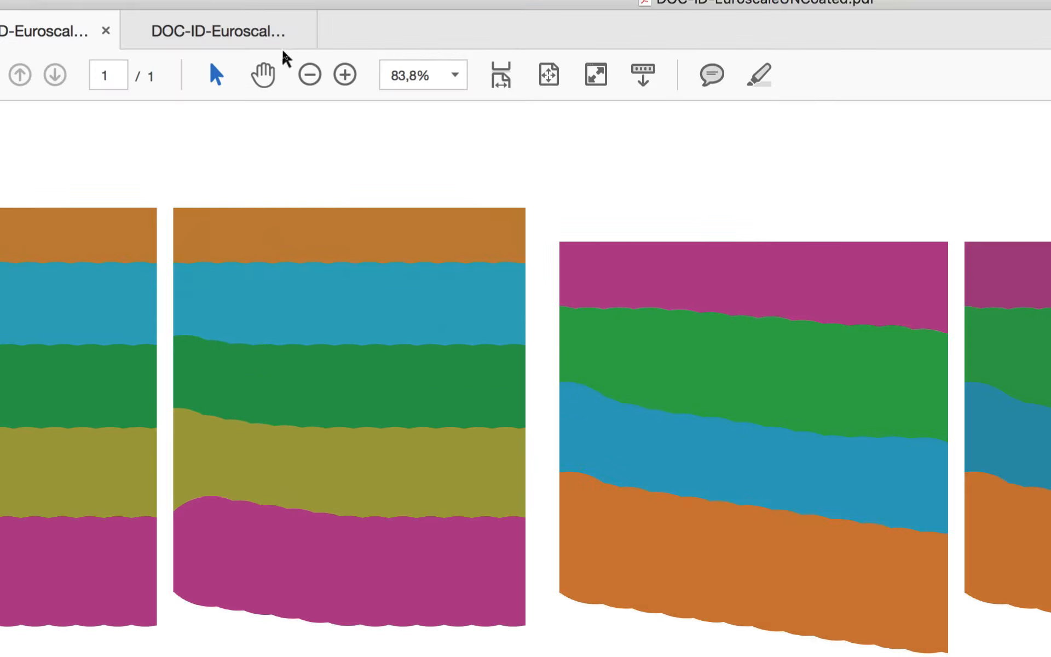
pyautogui.click(261, 46)
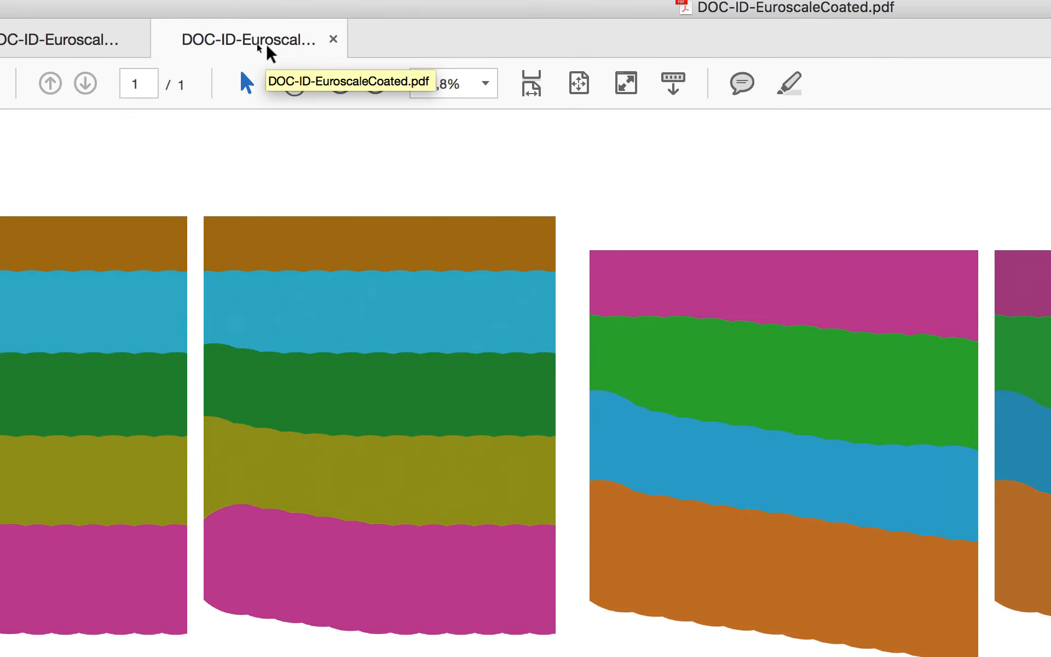
pyautogui.click(209, 44)
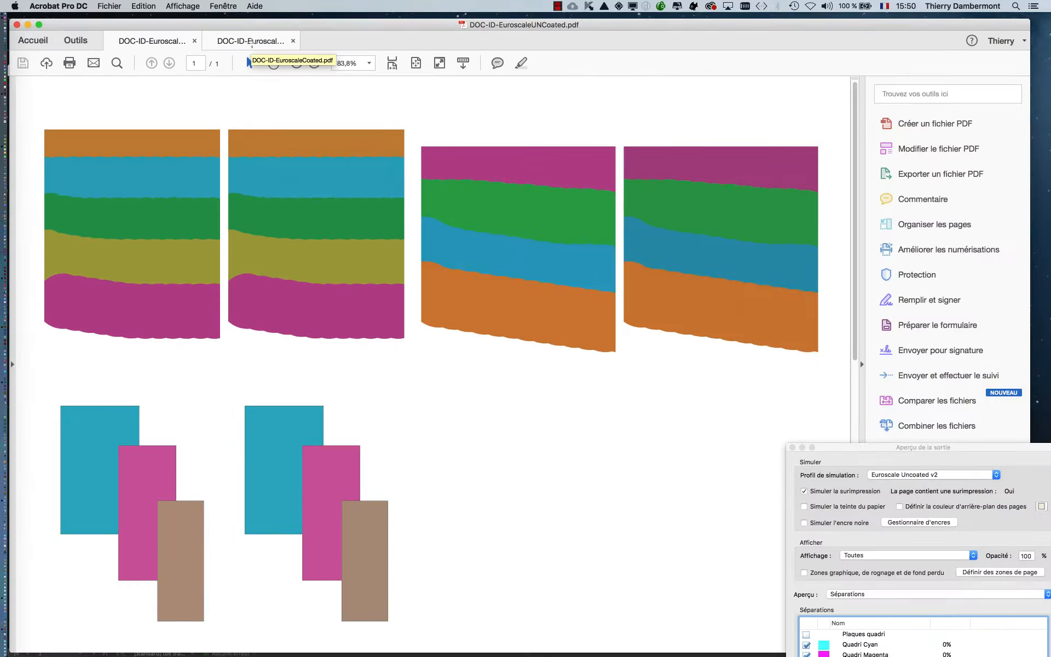
# - Close the output preview and switch to the coated PDF to compare both documents with all inks shown
pyautogui.click(792, 448)
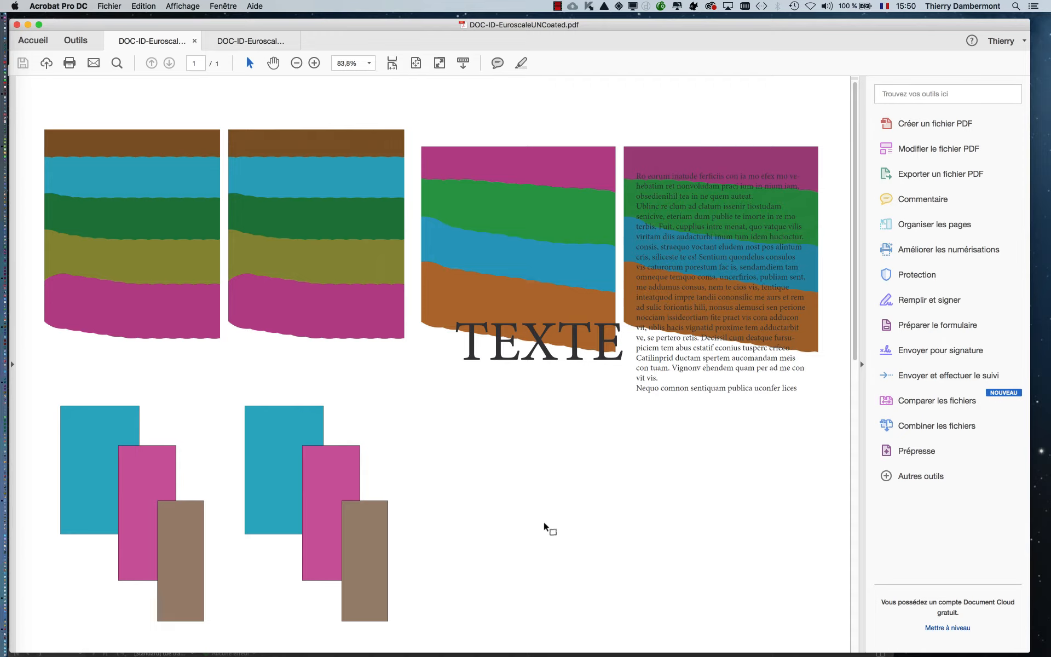
pyautogui.hotkey('ctrl', 'Tab')
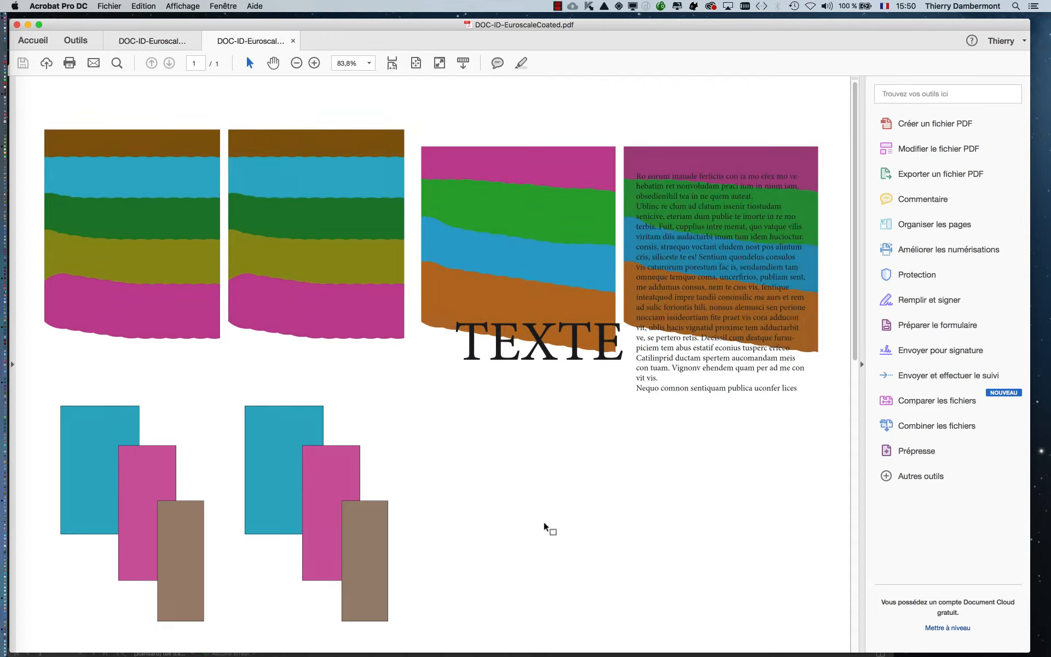